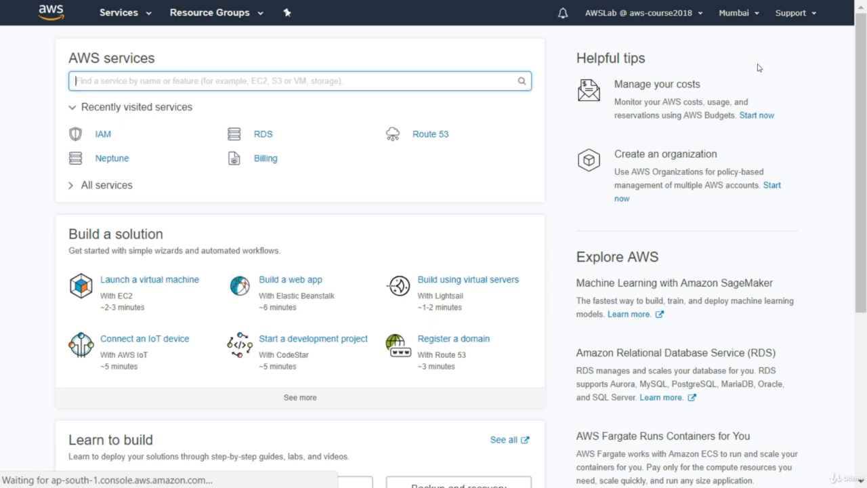
Step: Open the RDS service from the Database services and get started with launching a DB instance
click(724, 32)
text(RDS)
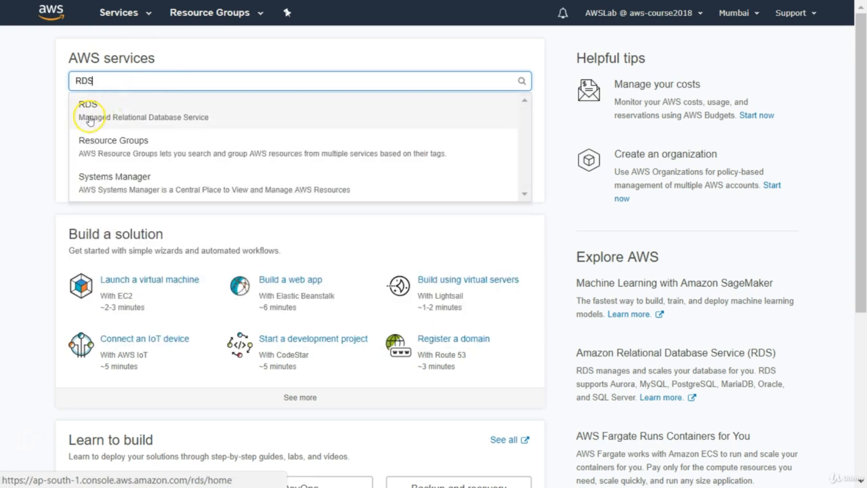
click(112, 15)
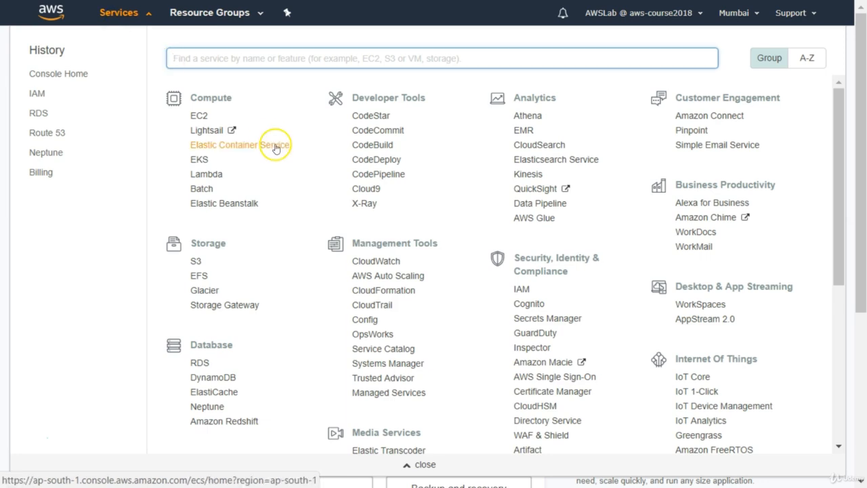
click(200, 363)
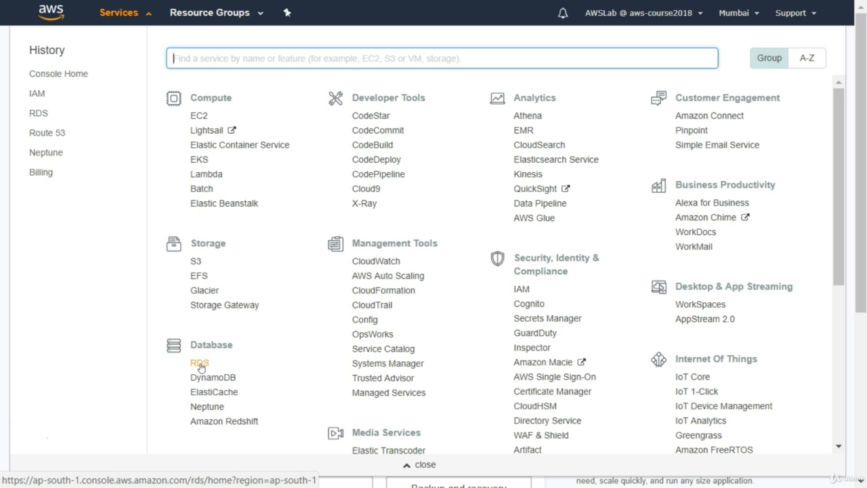
click(200, 364)
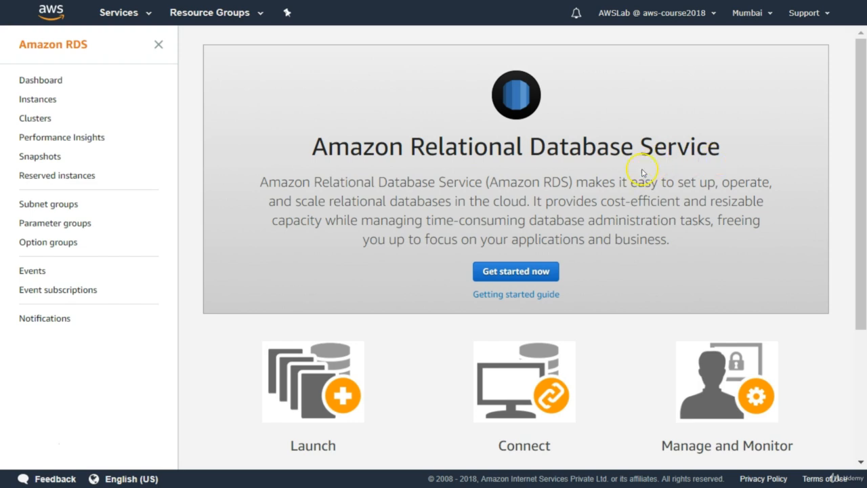
click(507, 272)
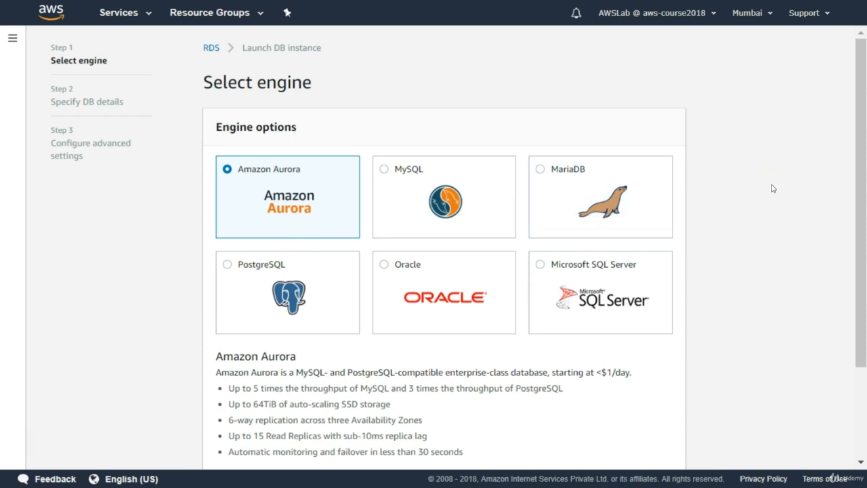
Step: Choose MySQL as the database engine and Dev/Test - MySQL as the use case, then proceed to the DB details
click(385, 171)
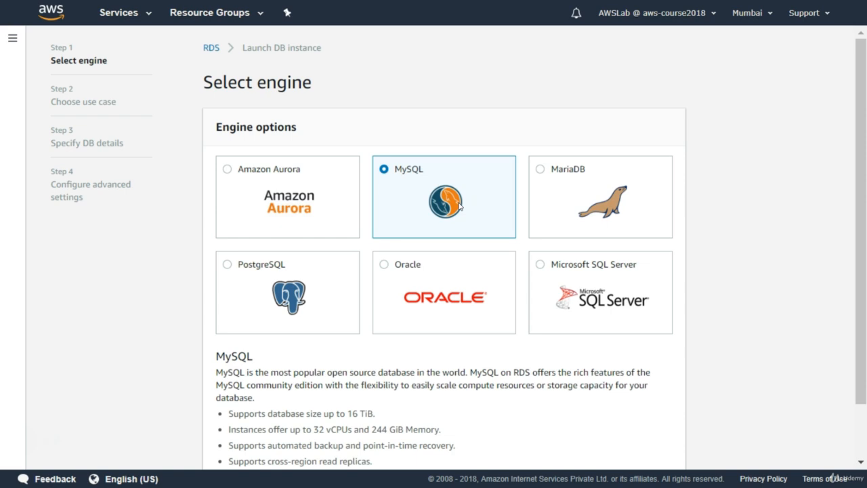
drag(866, 226, 865, 227)
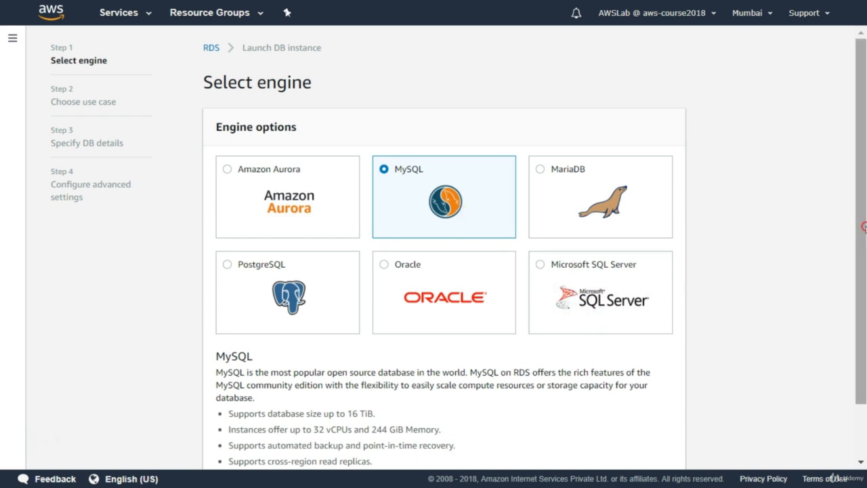
right_click(861, 300)
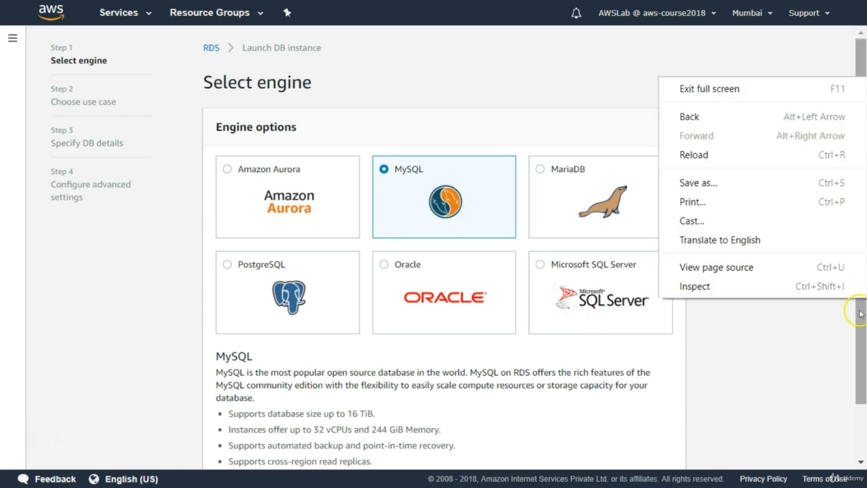
drag(861, 313, 857, 387)
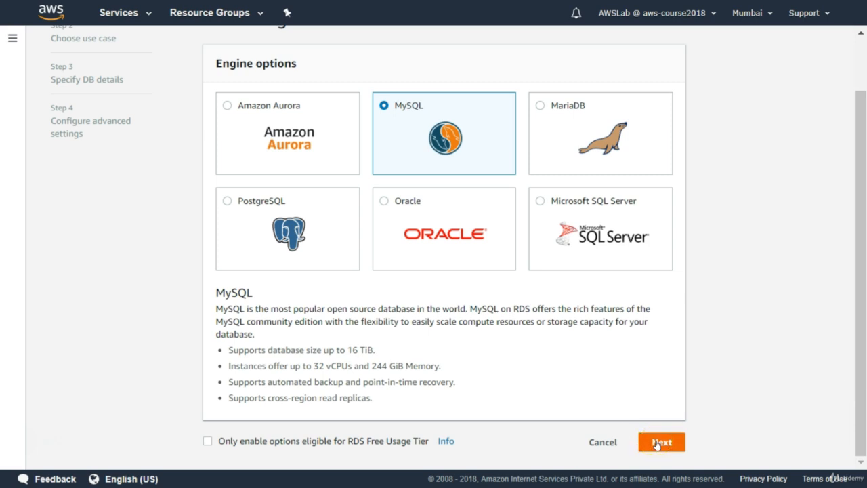
click(657, 442)
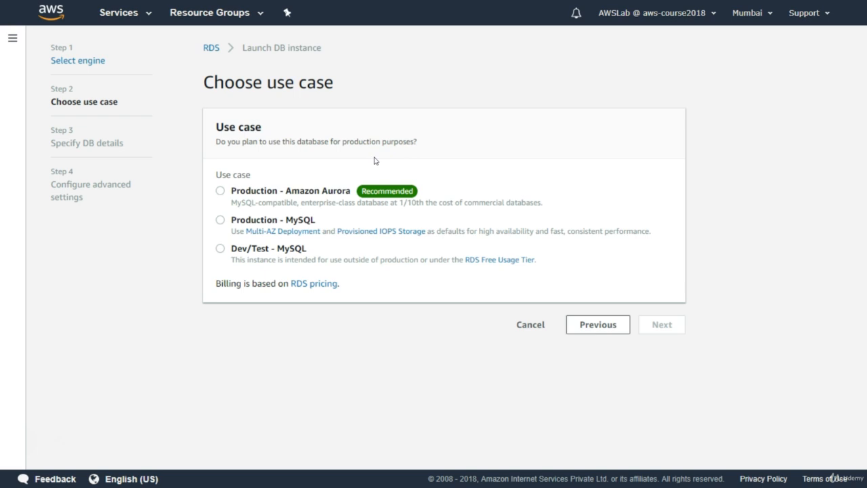
click(220, 251)
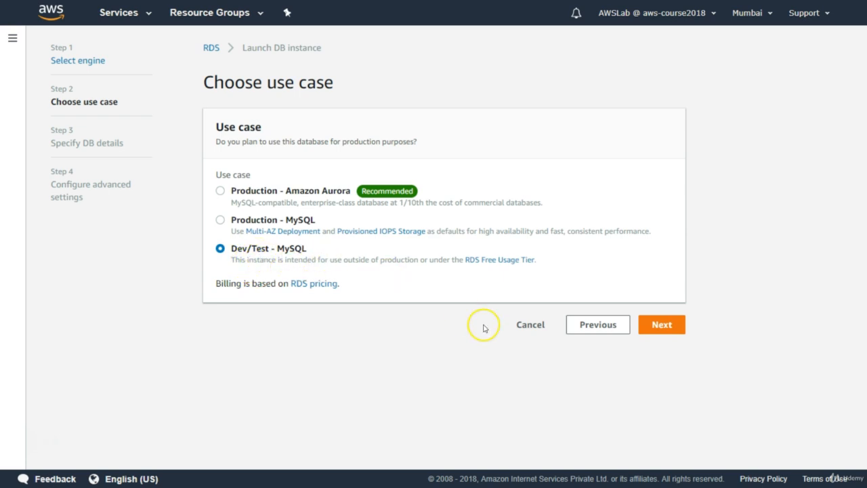
click(656, 328)
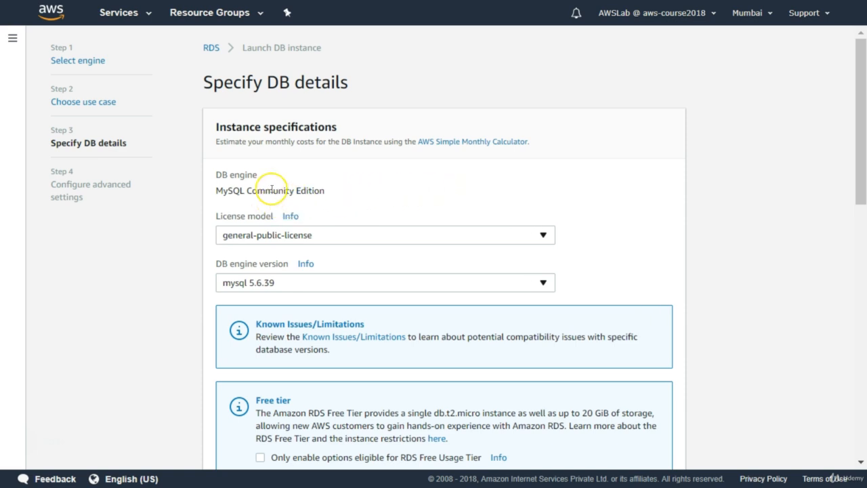
Step: Set the DB instance class to db.t2.micro — 1 vCPU, 1 GiB RAM
click(244, 191)
drag(244, 191, 330, 194)
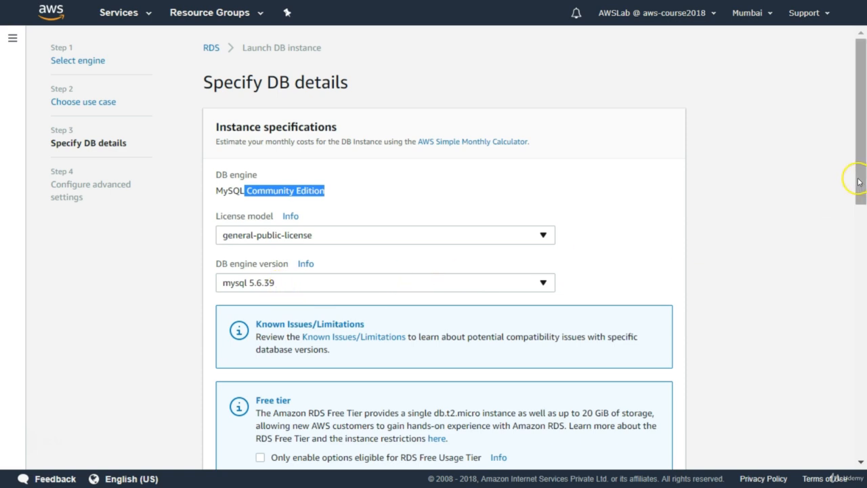
drag(858, 181, 834, 306)
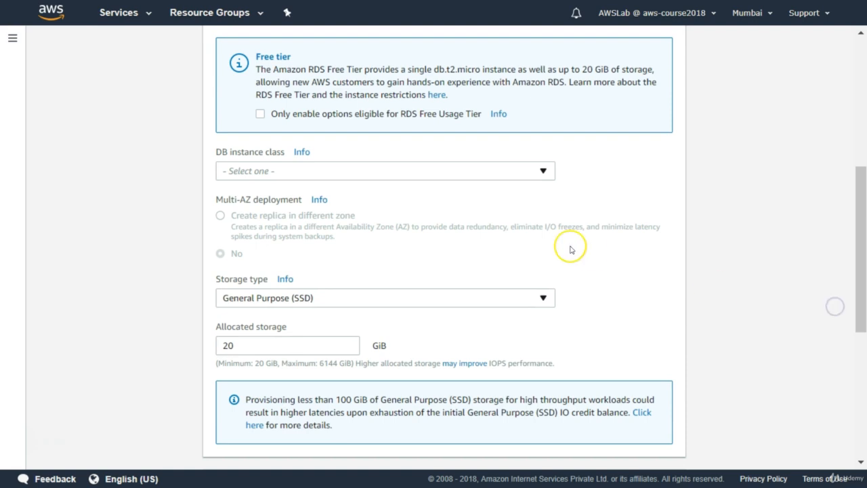
click(543, 171)
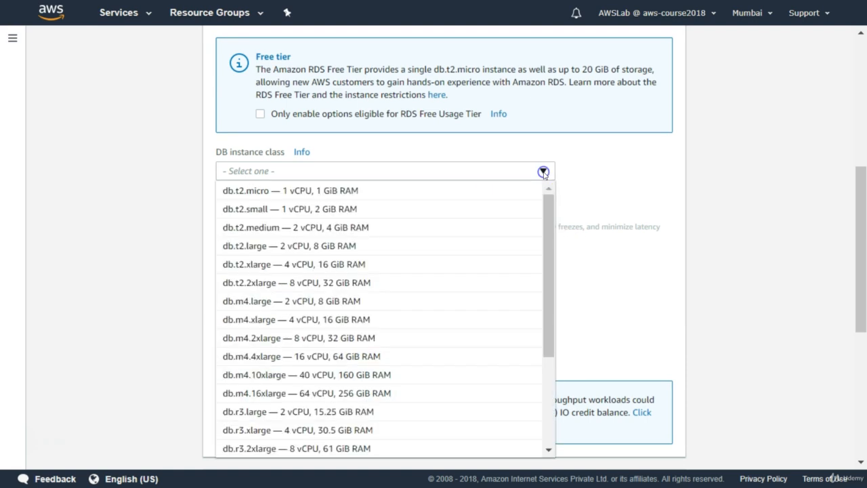
drag(548, 232, 546, 215)
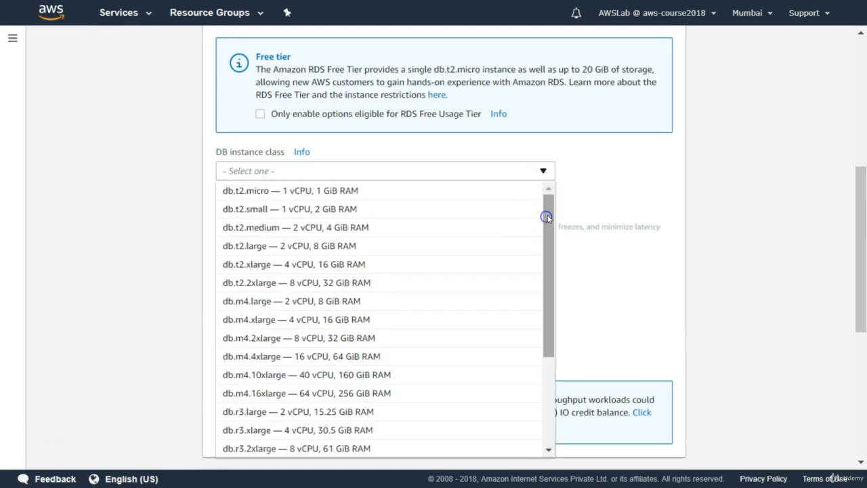
click(299, 199)
click(360, 196)
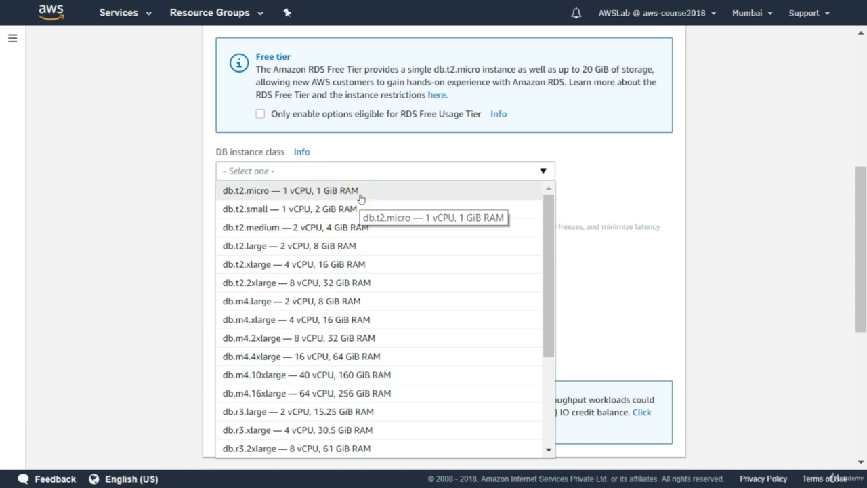
click(359, 195)
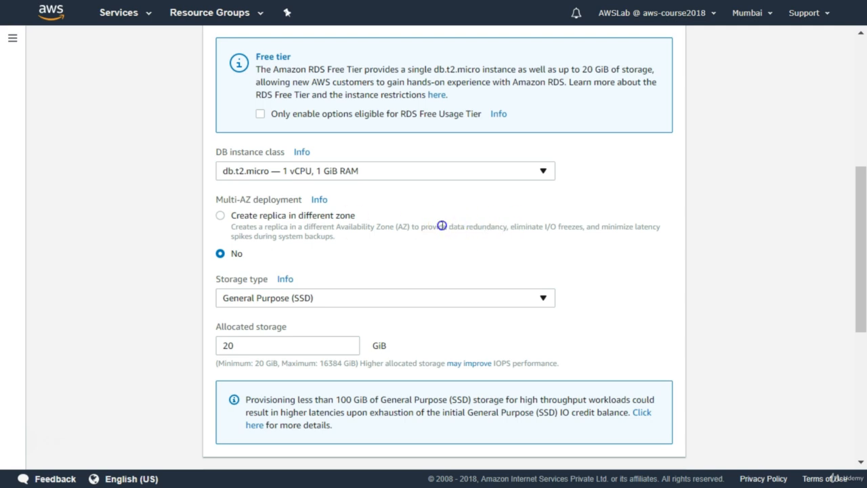
drag(442, 225, 593, 234)
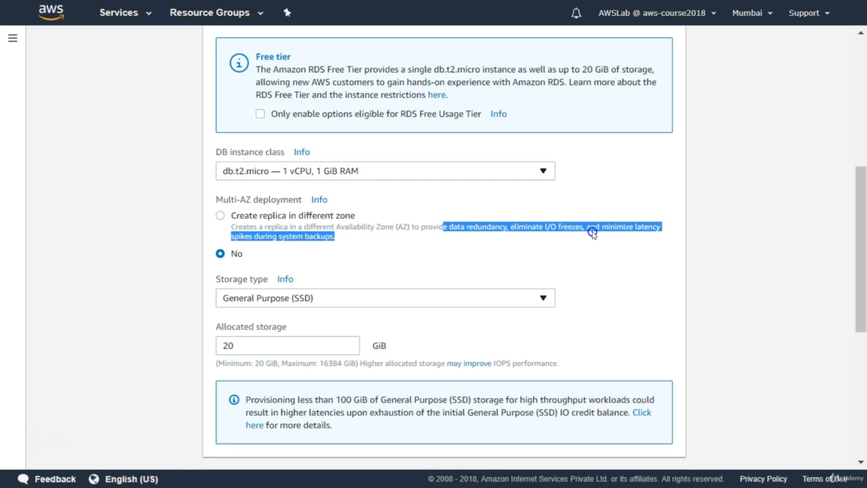
click(364, 245)
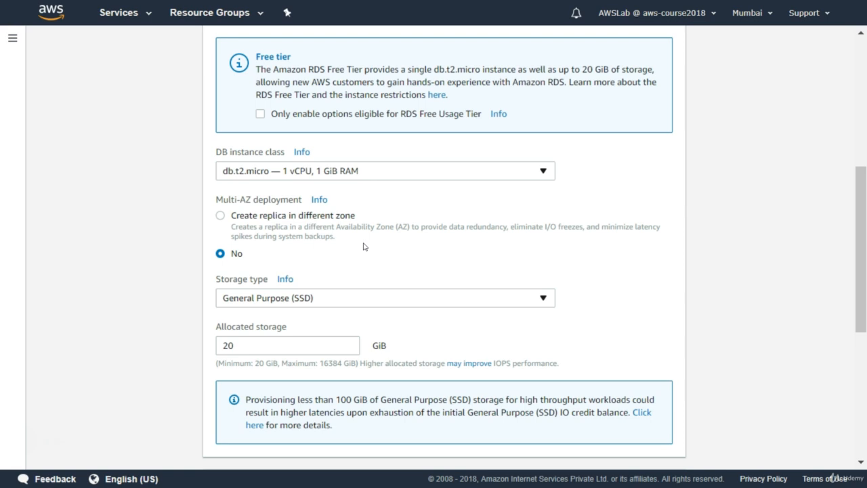
click(505, 303)
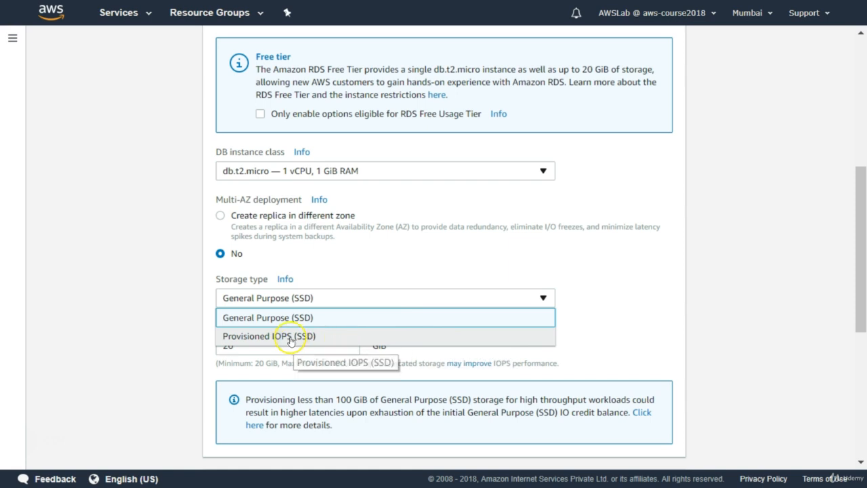
click(613, 305)
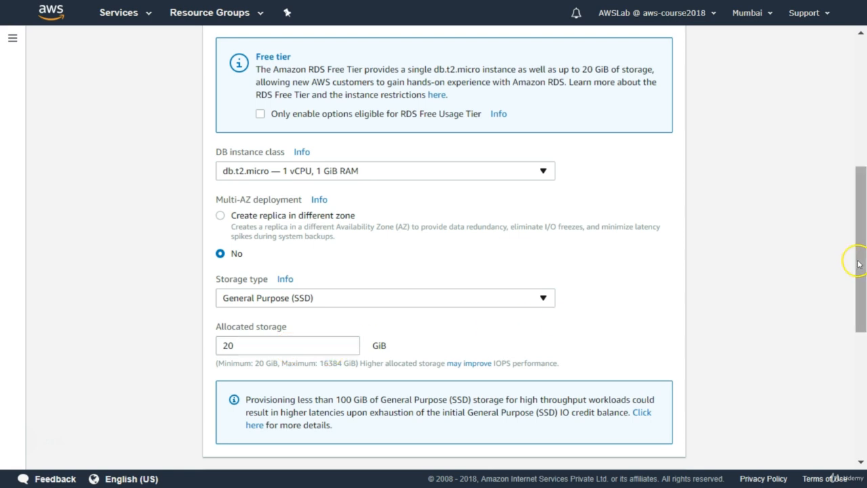
Step: Set the DB instance identifier to dbinstance and the master username to muser
drag(859, 263, 838, 395)
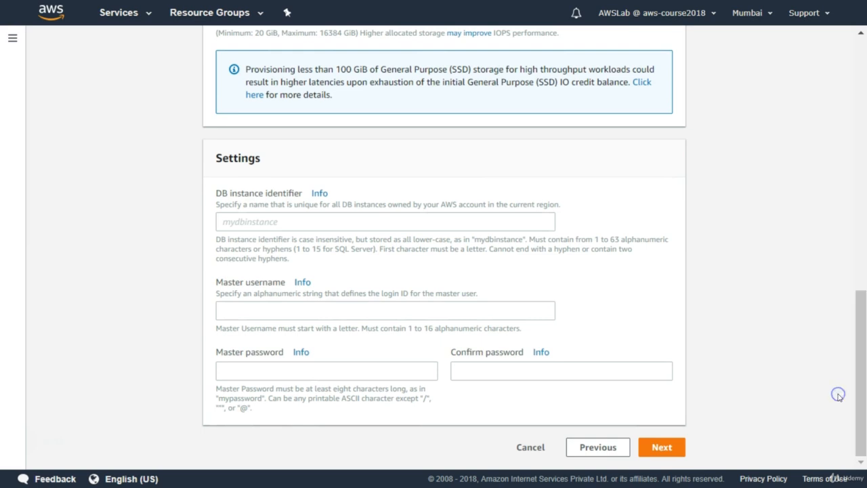
click(243, 219)
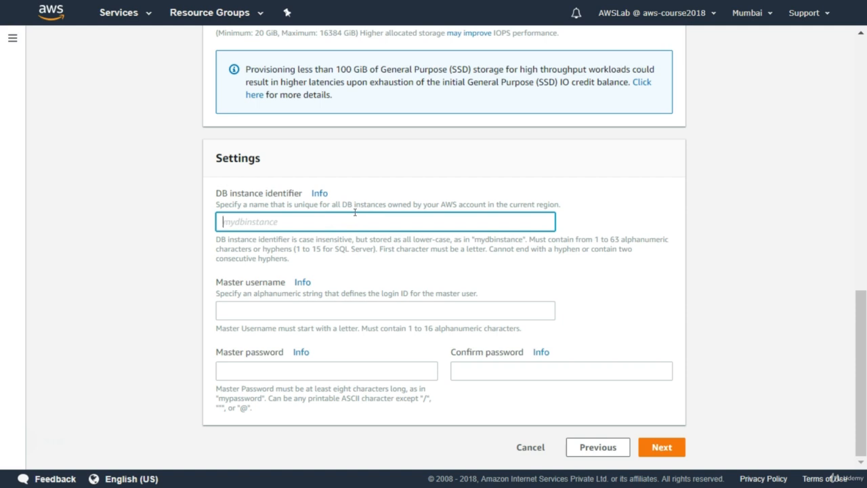
text(dbinstance)
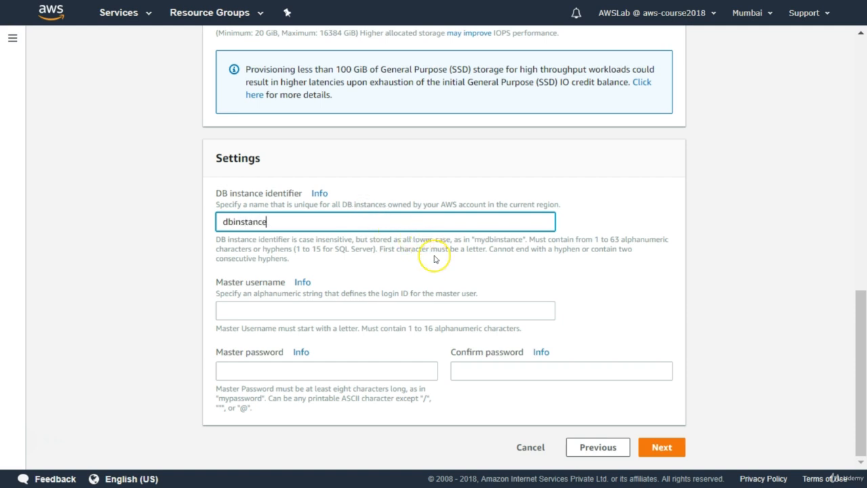
click(285, 310)
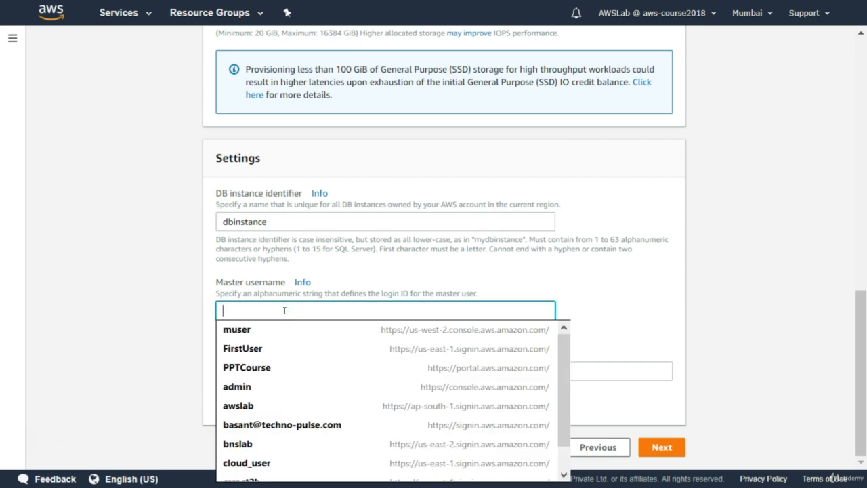
text(m)
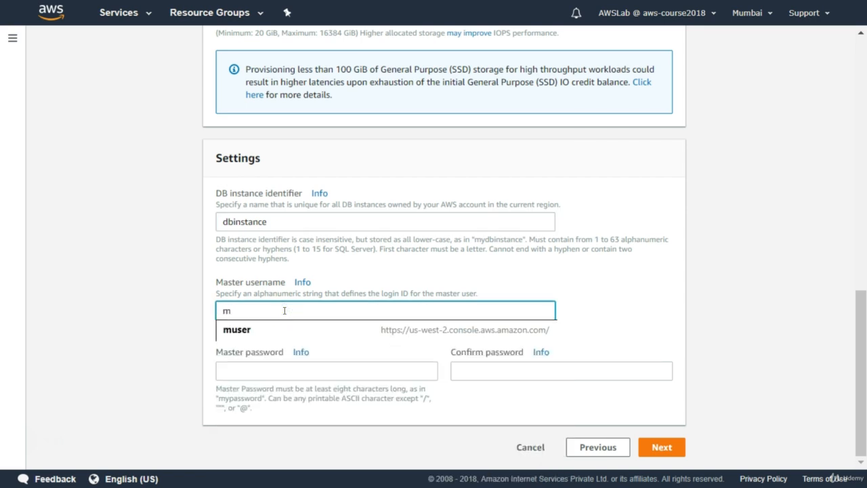
text(user)
Step: Enter and confirm the master password, and proceed to the advanced settings
click(229, 370)
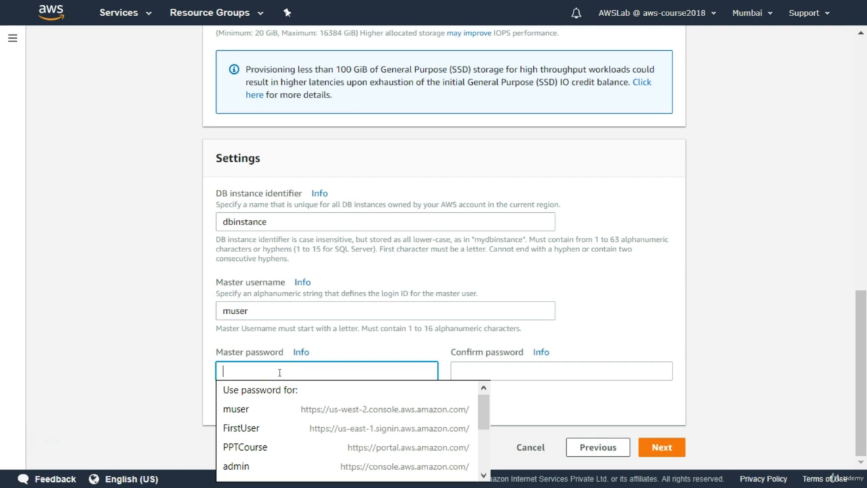
text(****)
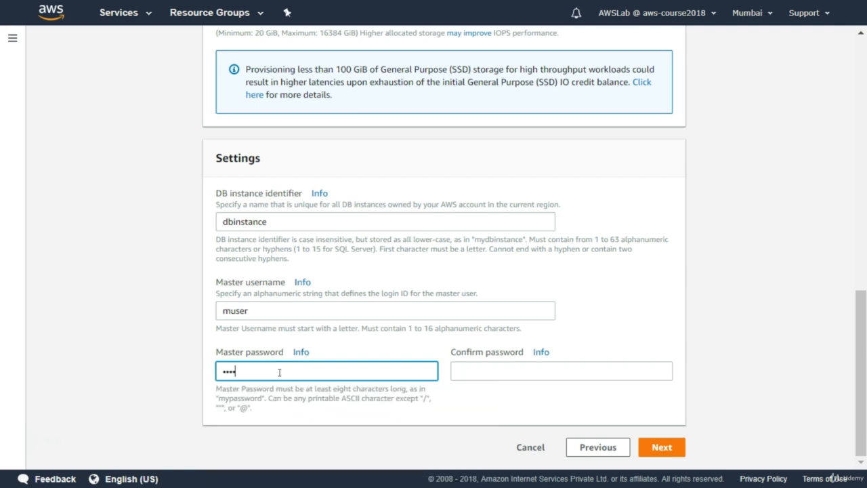
text(****)
click(283, 372)
click(465, 372)
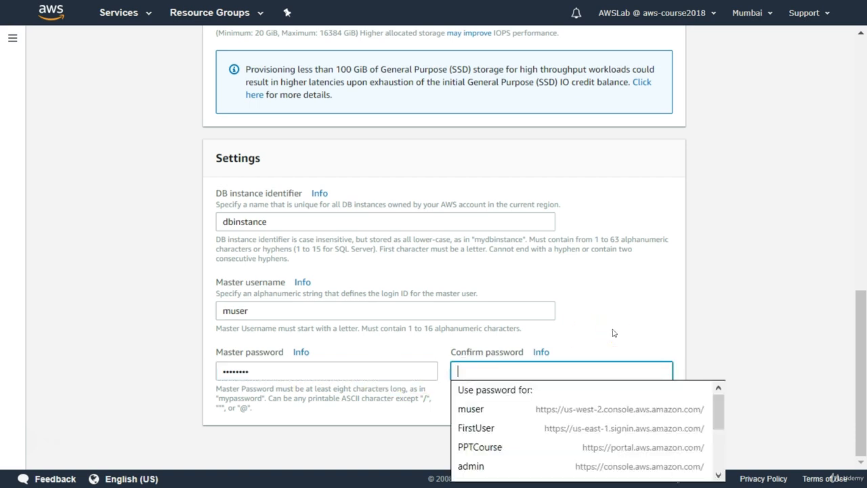
text(*****)
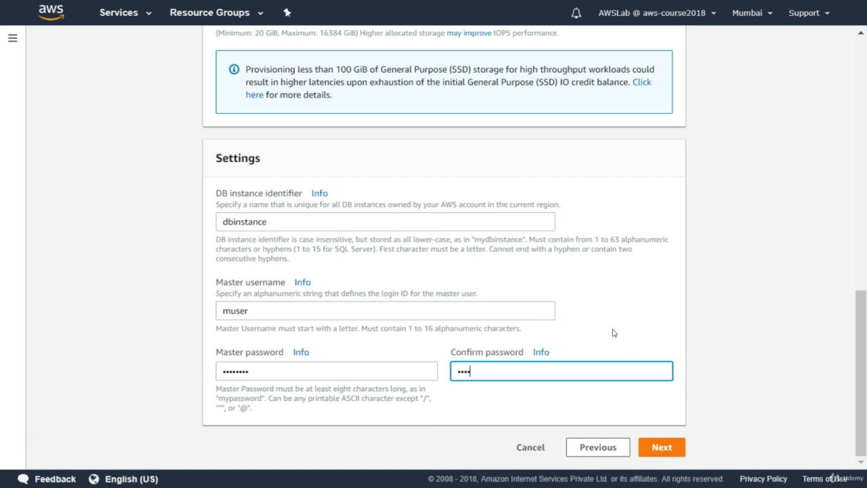
text(***)
click(668, 449)
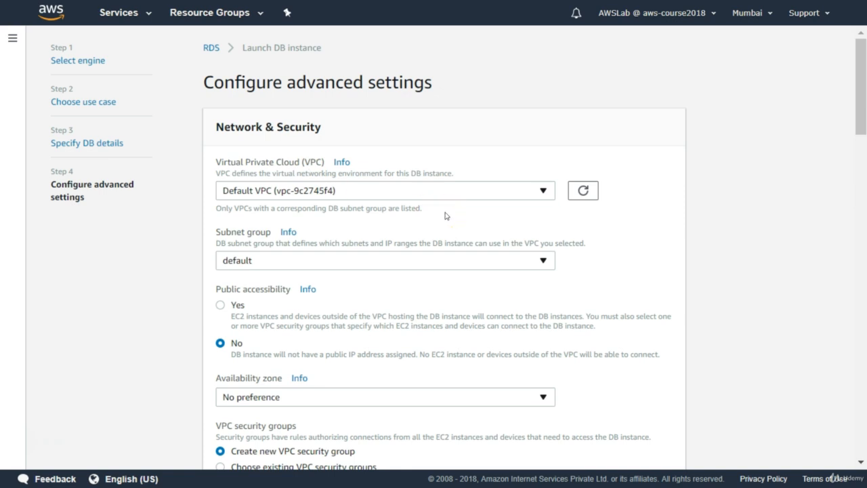
Step: Select the Default VPC as the DB instance's Virtual Private Cloud
click(497, 191)
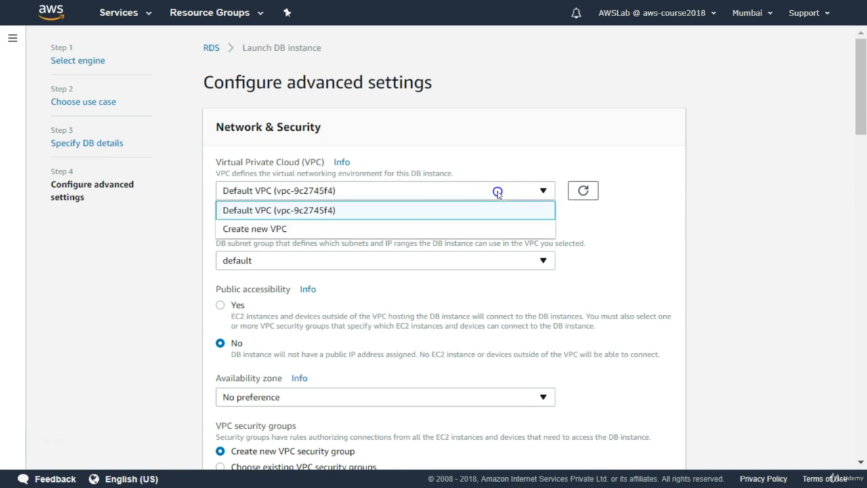
click(439, 212)
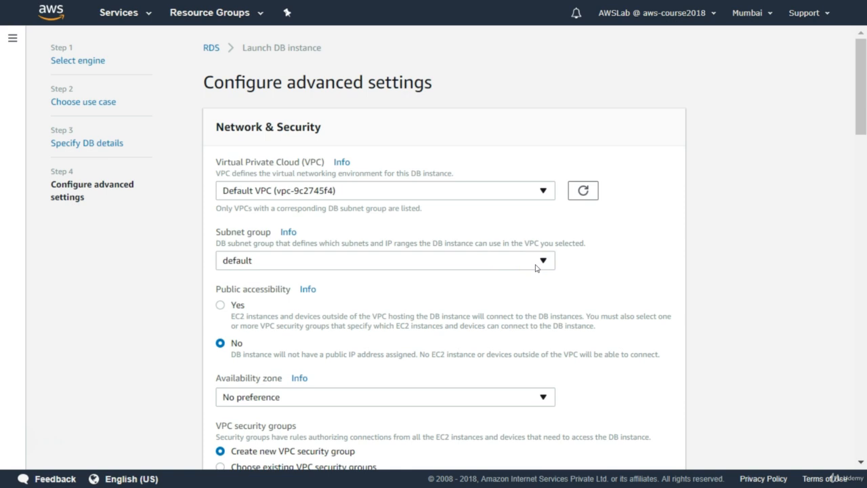
Step: Keep the default subnet group and set the DB instance's public accessibility to Yes
click(535, 267)
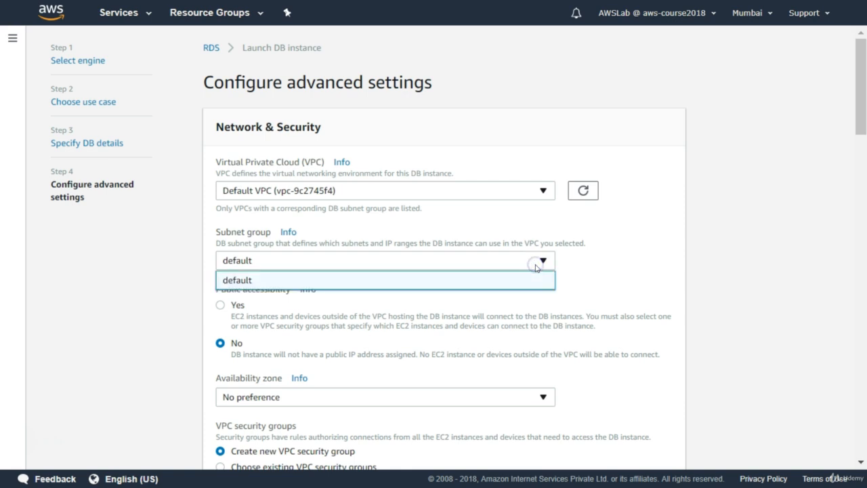
click(535, 266)
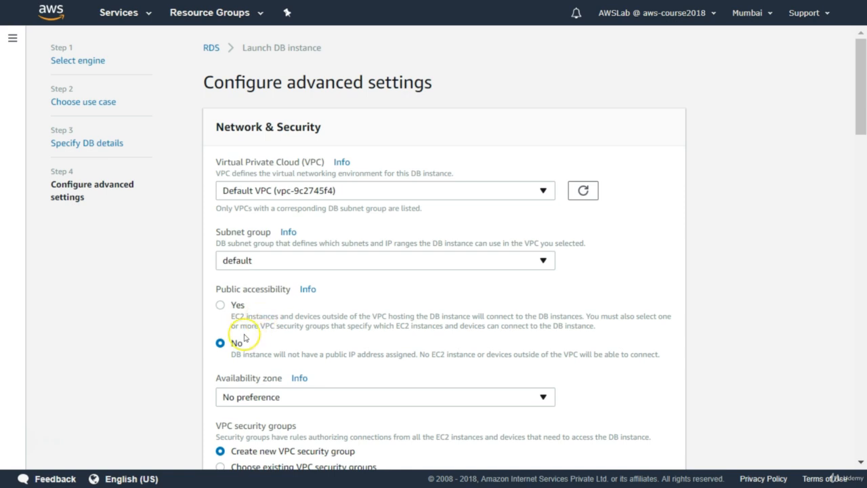
click(218, 344)
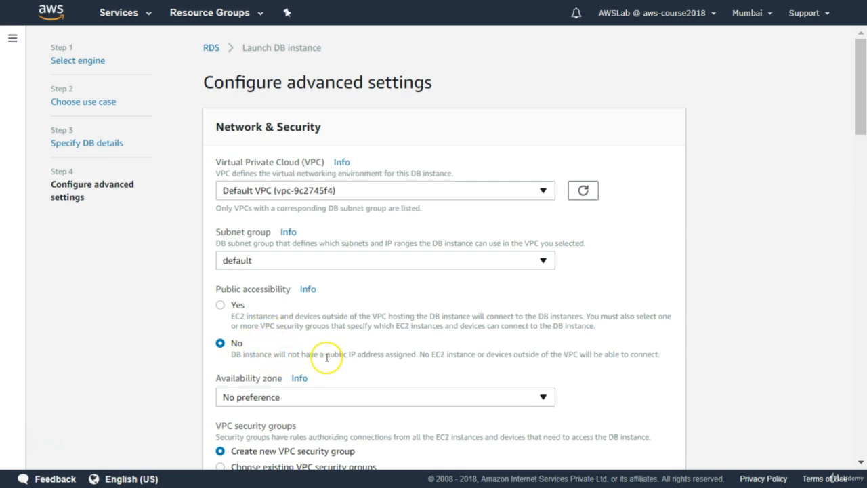
drag(326, 356, 385, 354)
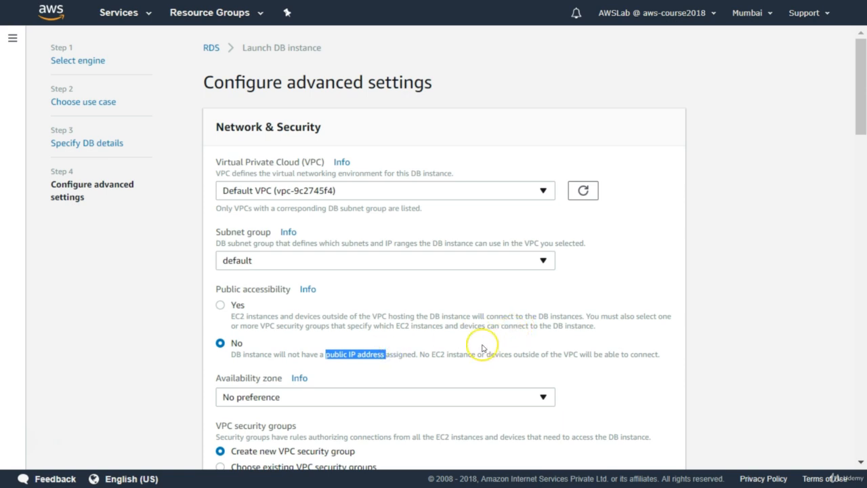
drag(486, 355, 614, 354)
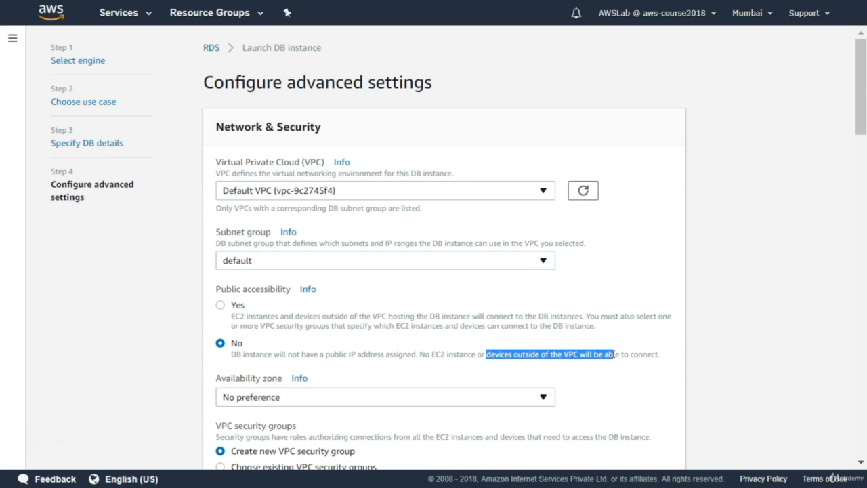
click(472, 308)
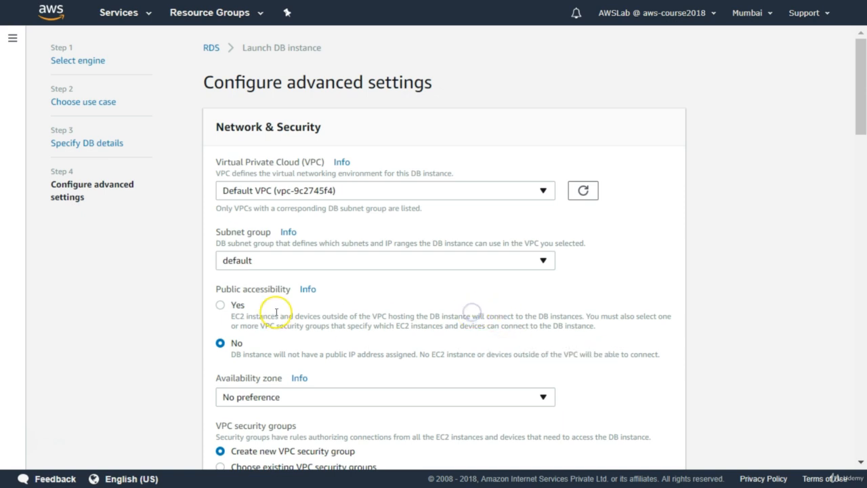
click(220, 305)
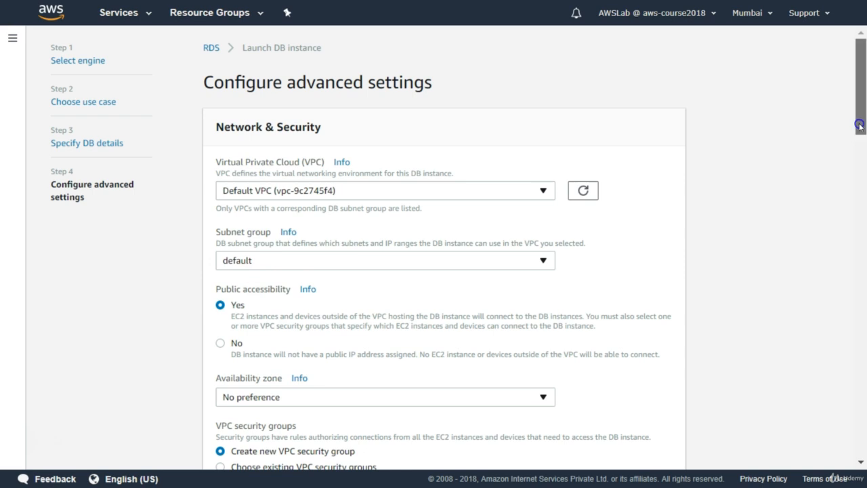
Step: Review the availability zone choices for the DB instance, keeping No preference
drag(861, 126, 856, 172)
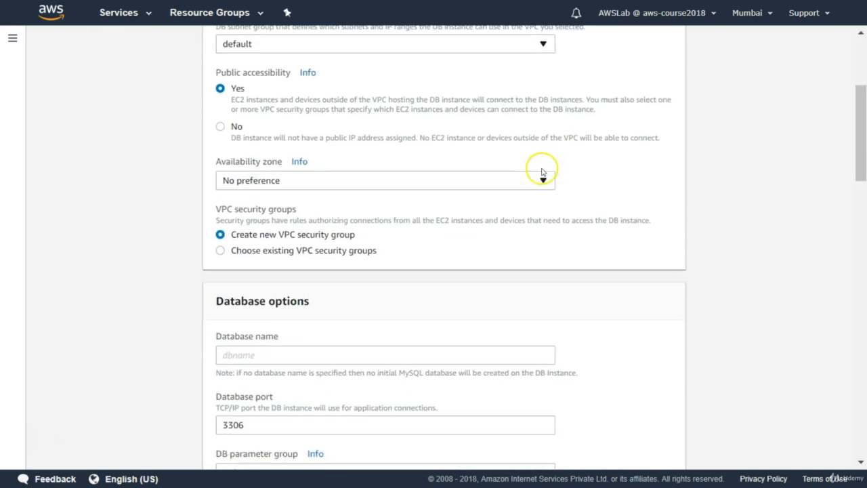
click(542, 179)
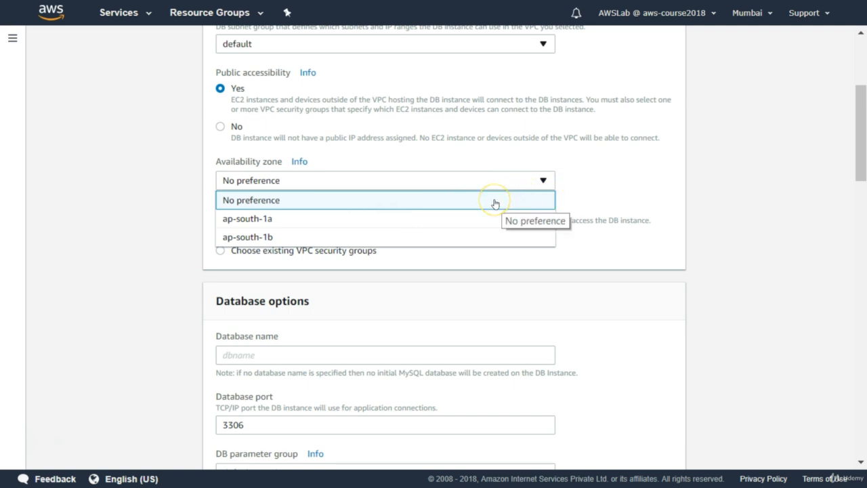
click(589, 193)
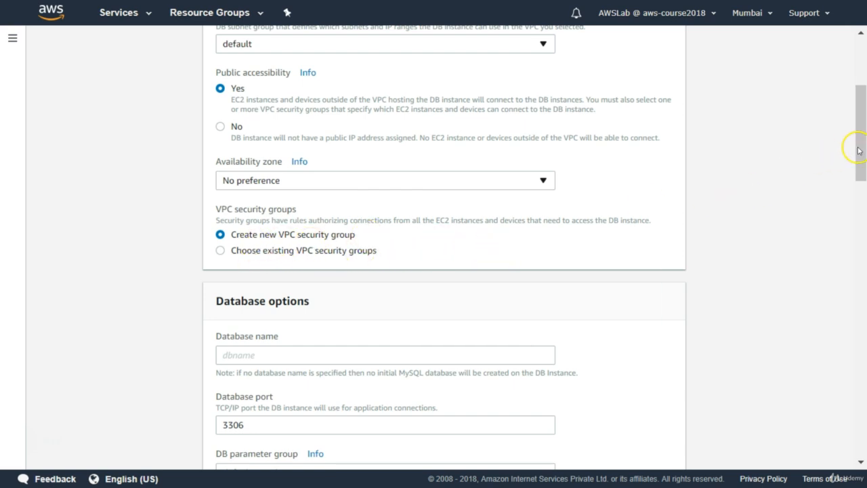
Step: Name the initial database MySQLRDS in the database options
drag(858, 150, 853, 194)
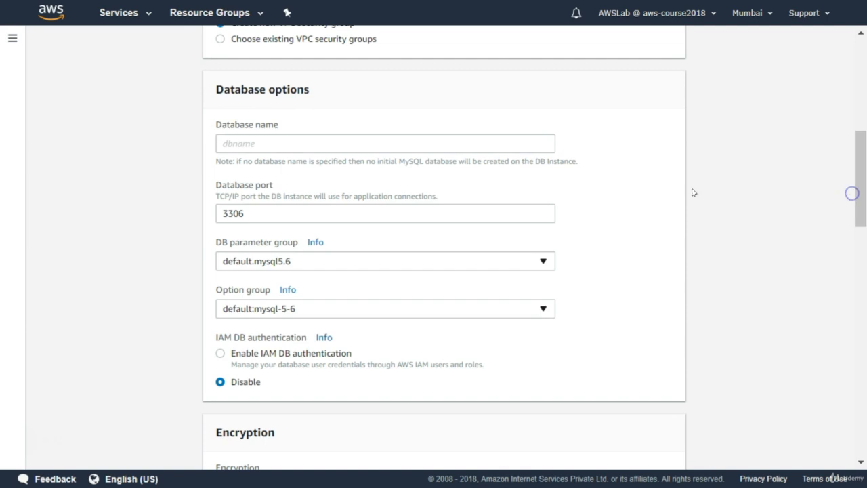
click(293, 142)
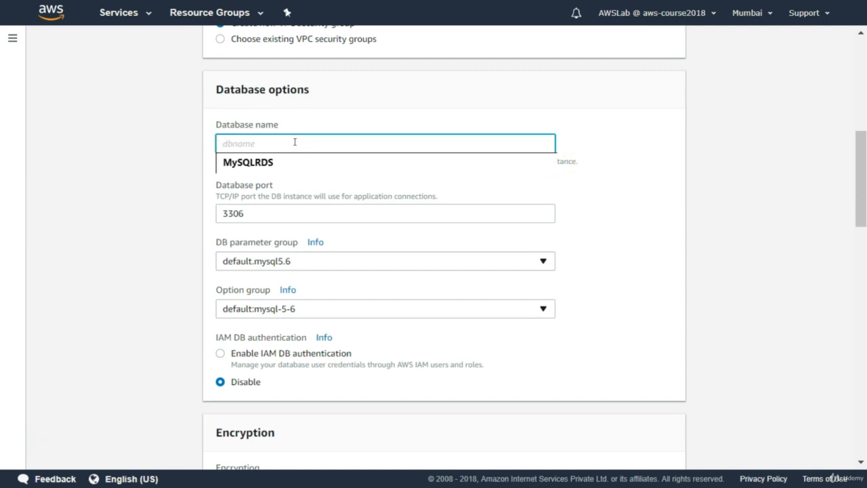
text(m)
key(BackSpace)
text(MySQLRDS)
click(309, 143)
key(Tab)
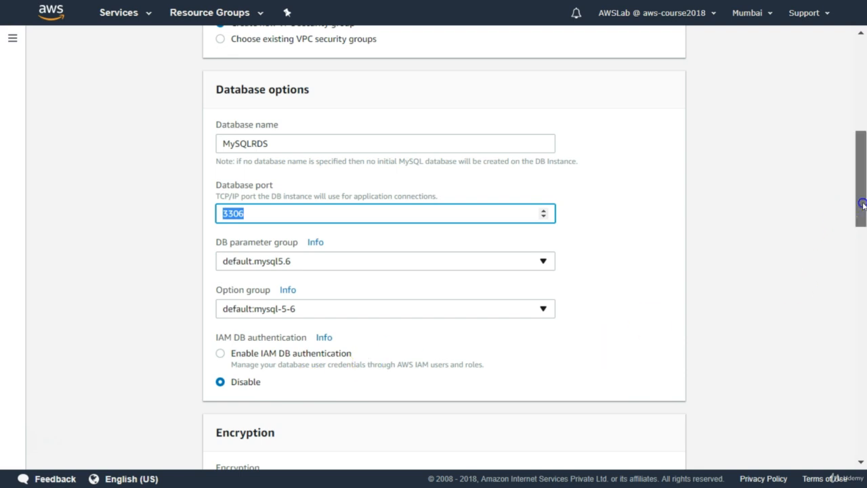
Step: Set the backup retention period for the DB instance to 3 days
mouse_move(862, 206)
mouse_down()
mouse_move(862, 249)
mouse_move(854, 201)
mouse_up()
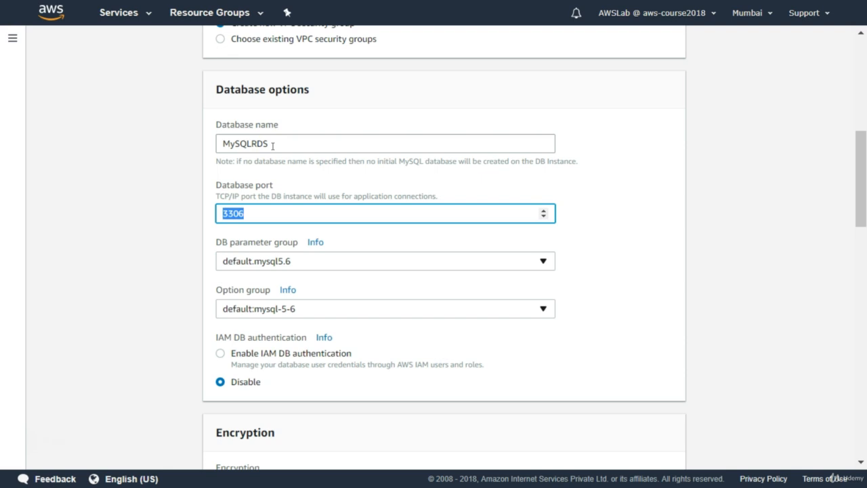
scroll(858, 226, down, 4)
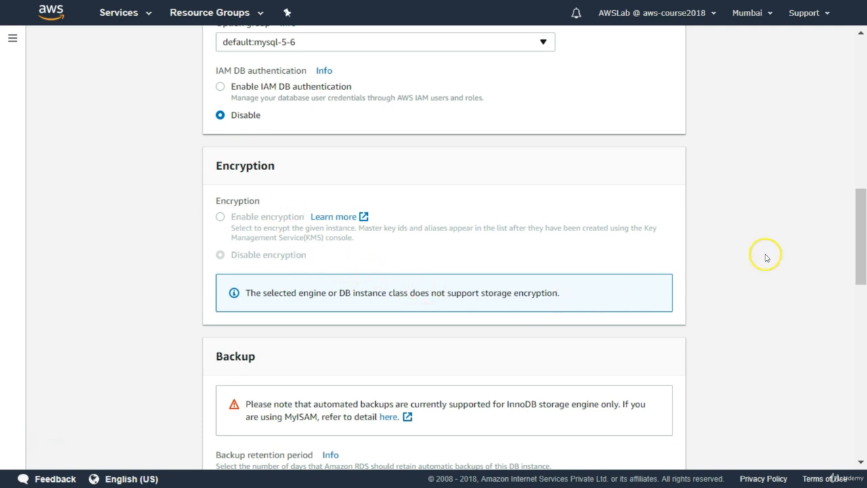
drag(856, 232, 853, 292)
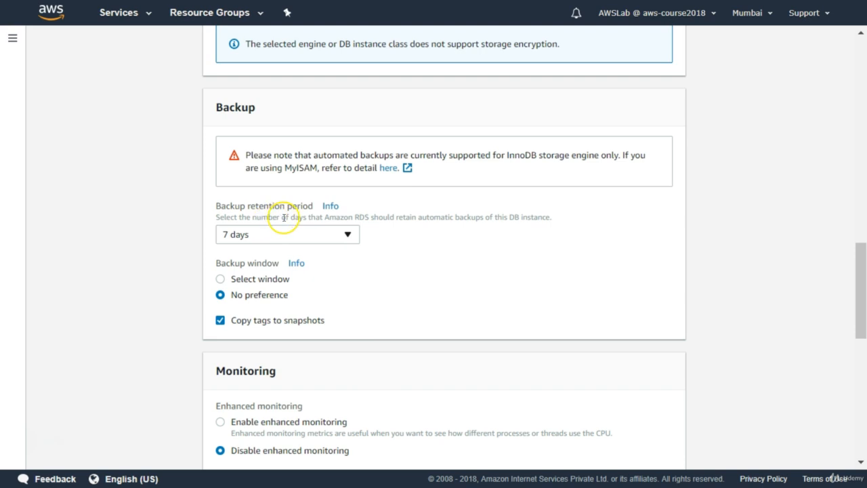
click(343, 236)
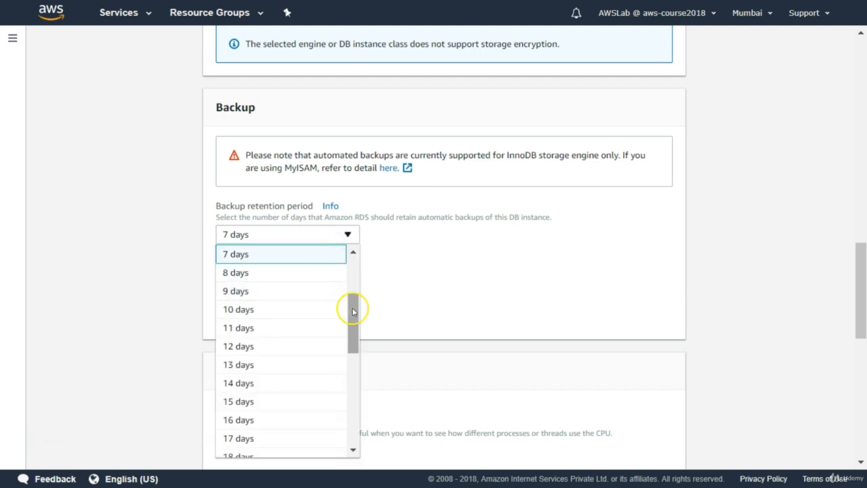
drag(352, 311, 351, 281)
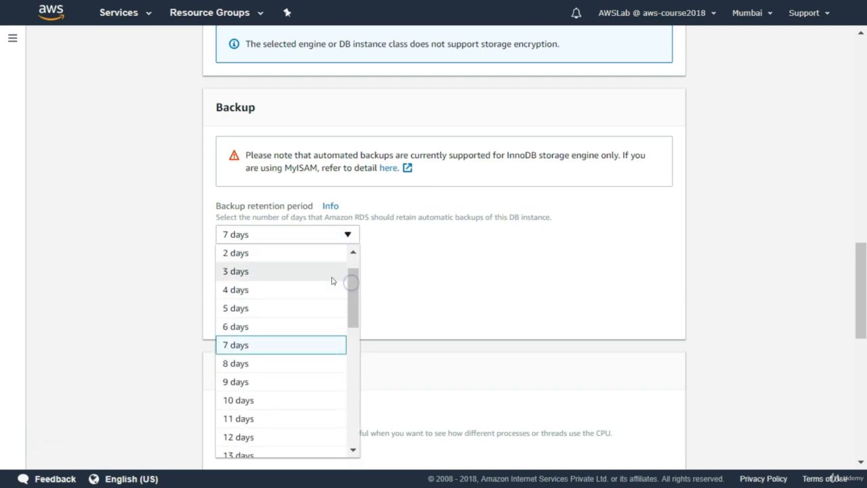
click(291, 271)
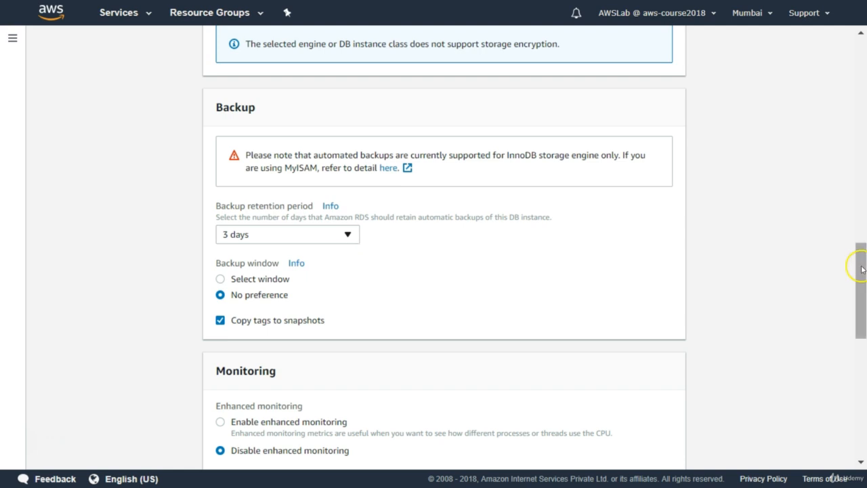
Step: Launch the DB instance, leaving the monitoring, log export and maintenance settings at their defaults
drag(862, 269, 858, 326)
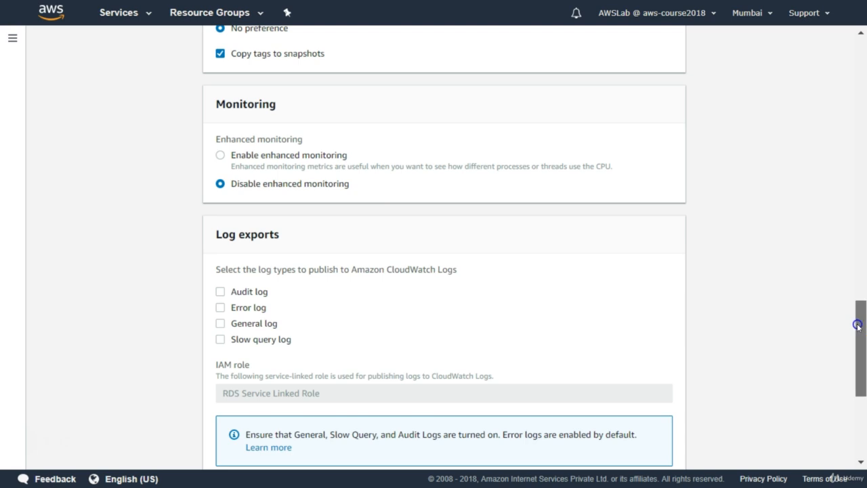
drag(857, 325, 854, 405)
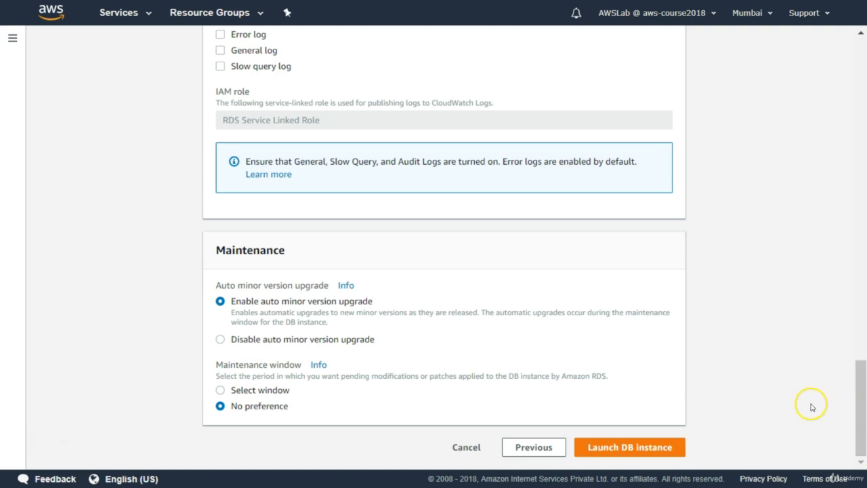
click(632, 452)
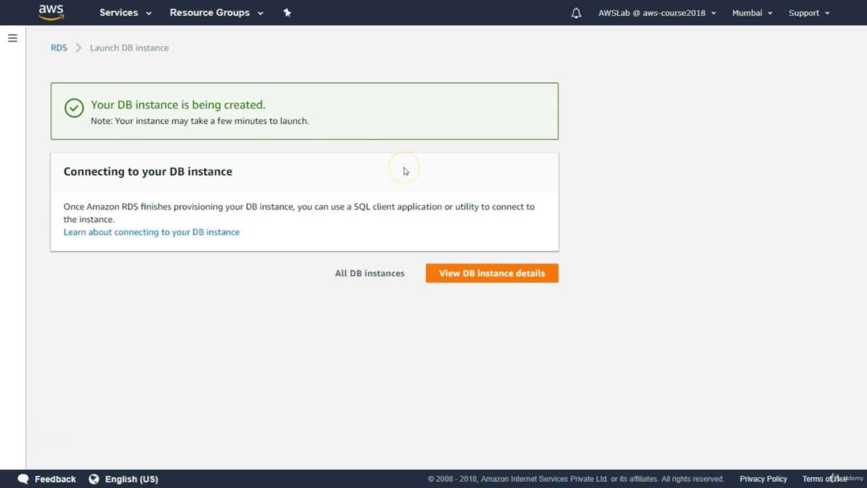
Step: Open the new DB instance's details and examine its status and CloudWatch metric charts
click(492, 275)
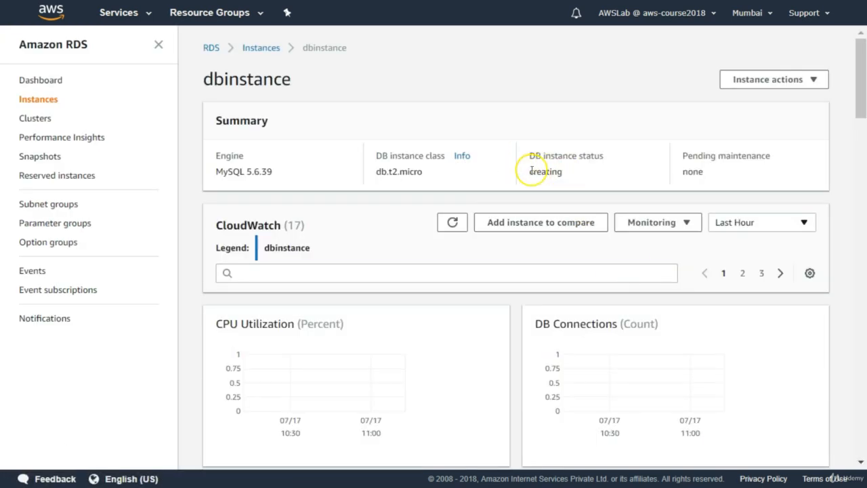
drag(530, 172, 551, 172)
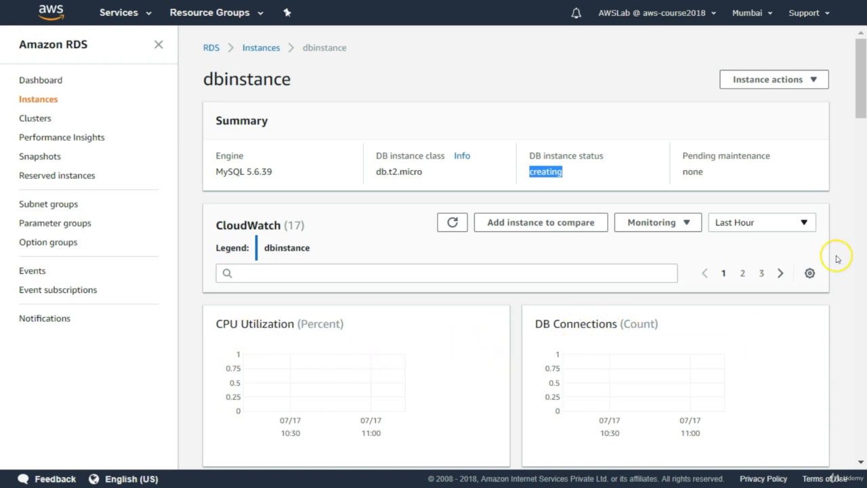
drag(859, 100, 858, 135)
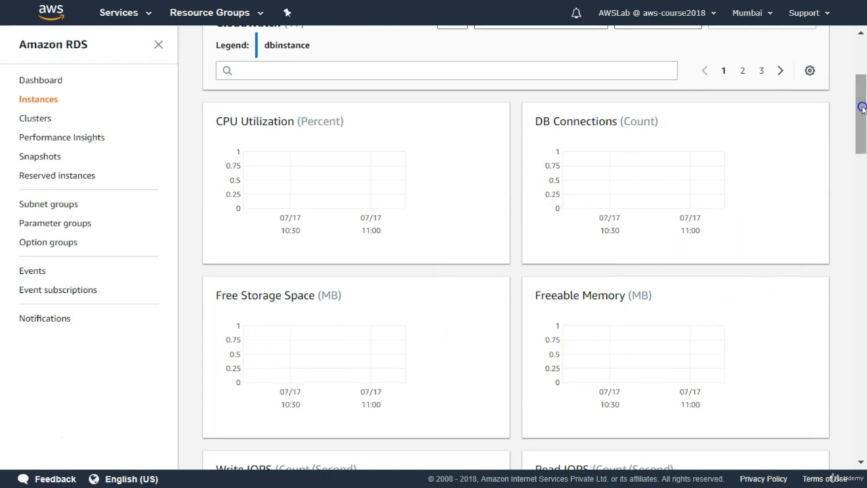
mouse_move(862, 107)
mouse_down()
mouse_move(854, 164)
mouse_move(861, 251)
mouse_move(860, 57)
mouse_up()
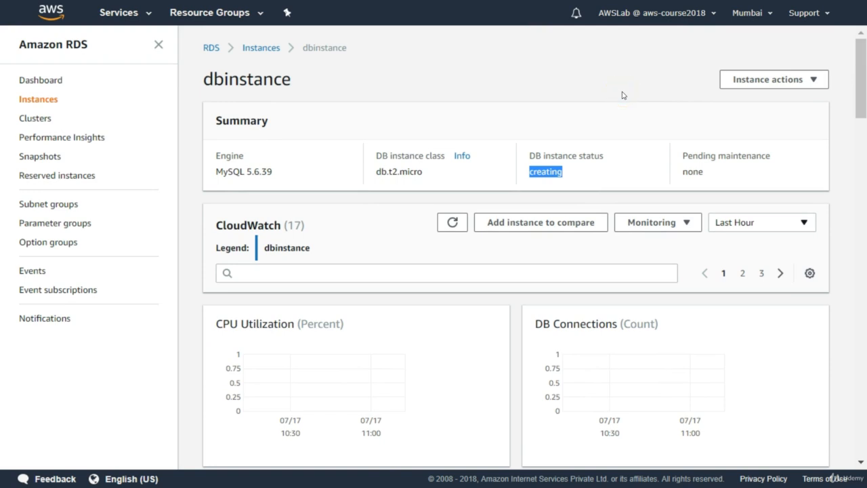
click(599, 156)
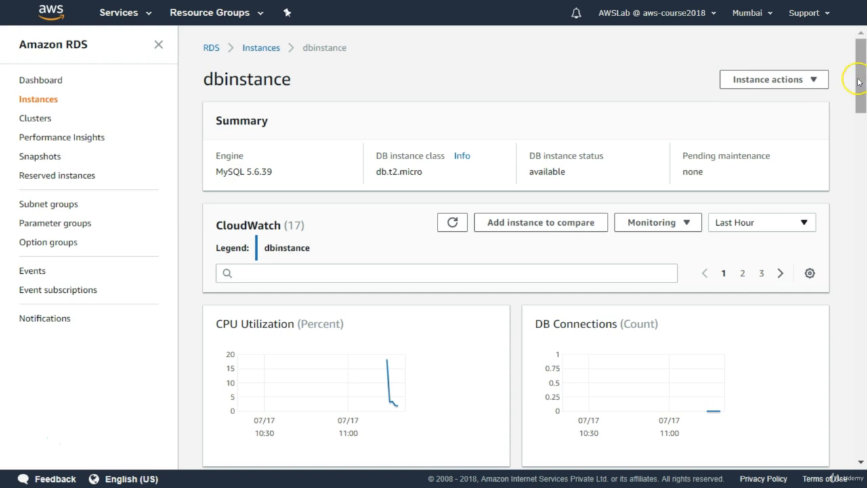
mouse_move(858, 82)
mouse_down()
mouse_move(857, 124)
mouse_move(856, 94)
mouse_up()
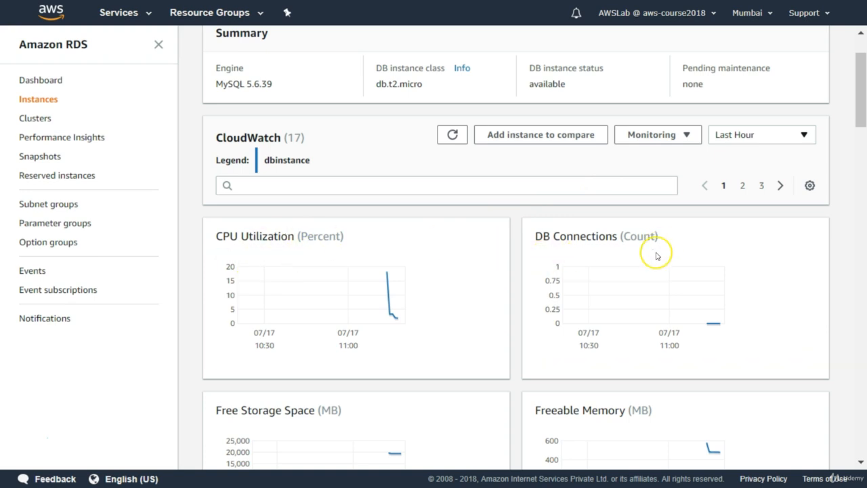
drag(859, 112, 857, 161)
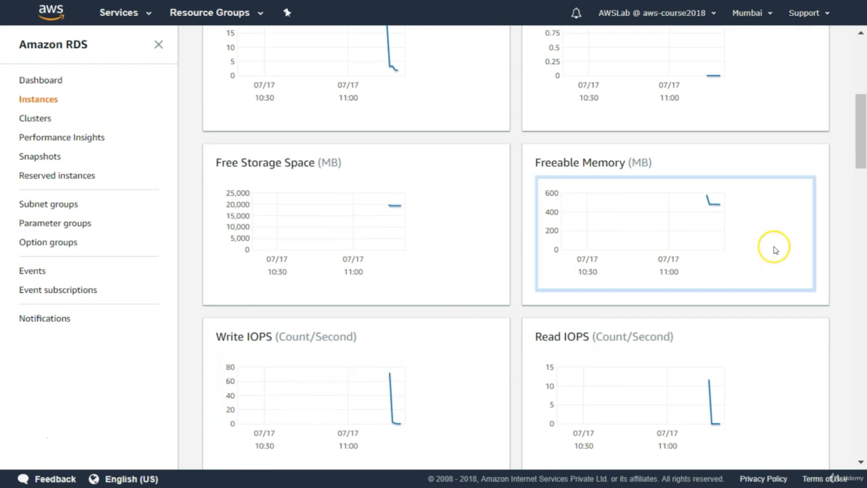
drag(858, 163, 859, 142)
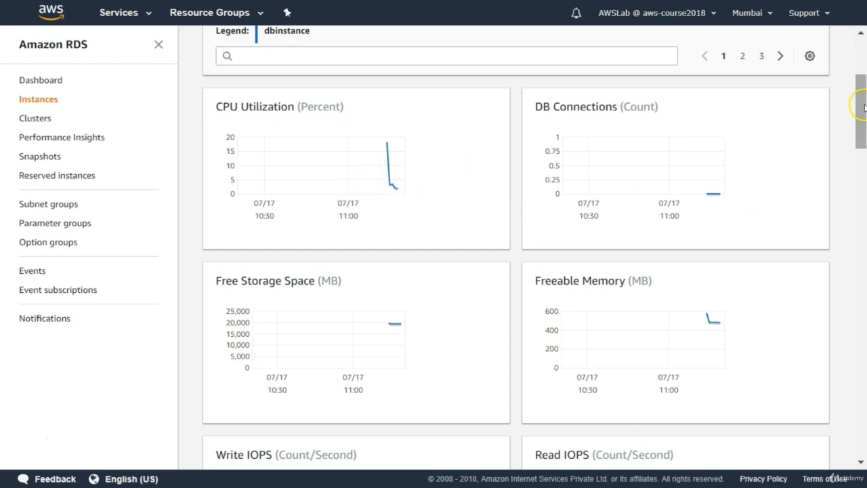
Step: Examine the DB instance's endpoint and public accessibility in its connection details
drag(859, 105, 856, 190)
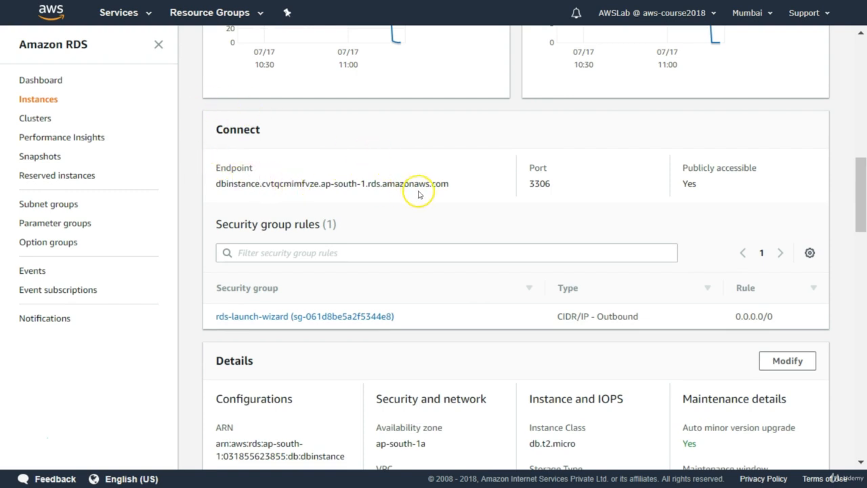
double_click(225, 167)
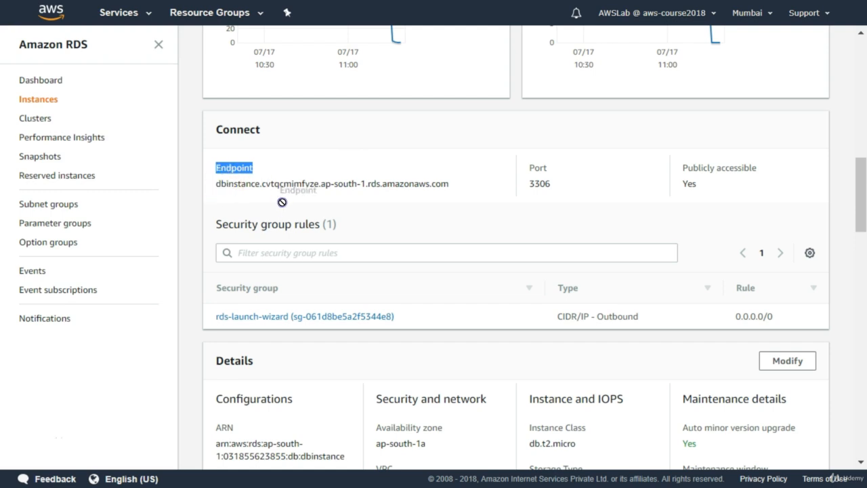
click(272, 173)
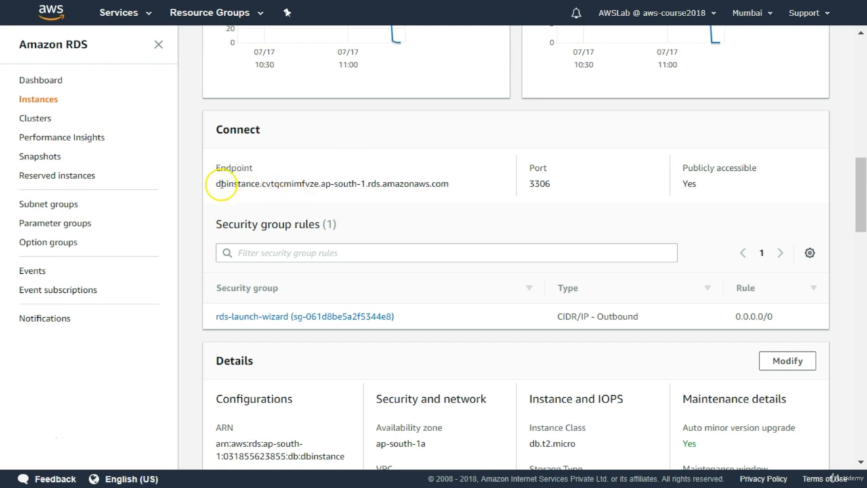
drag(217, 184, 454, 191)
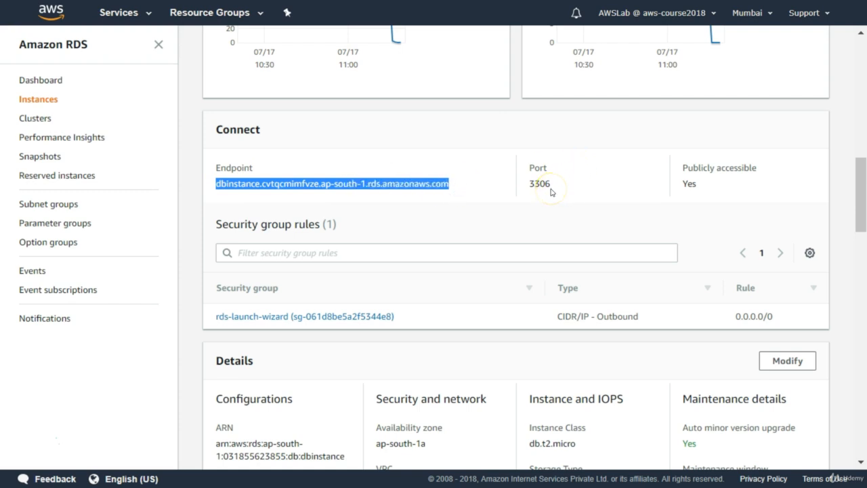
double_click(689, 183)
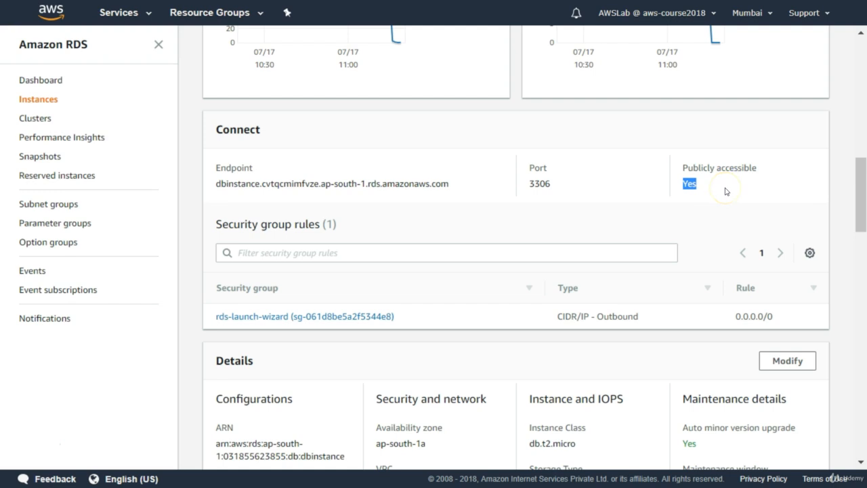
Step: Examine the DB instance's configuration, network, storage, backup and maintenance details
scroll(497, 254, down, 2)
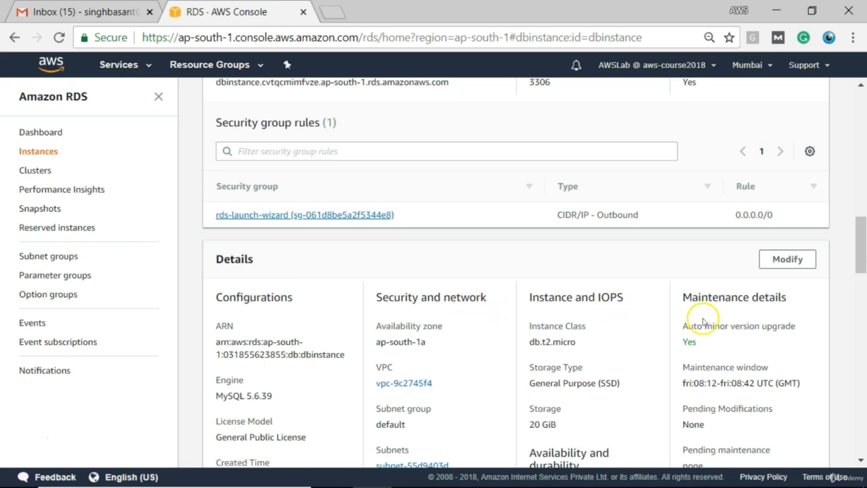
drag(860, 253, 857, 274)
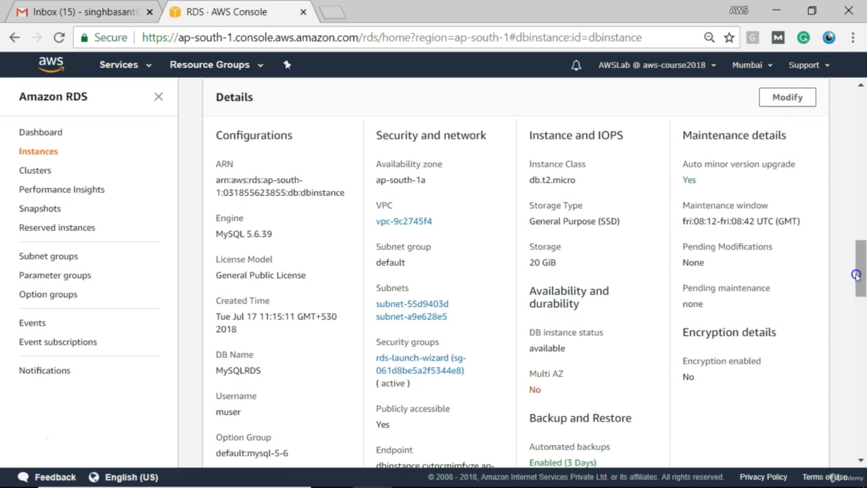
key(F11)
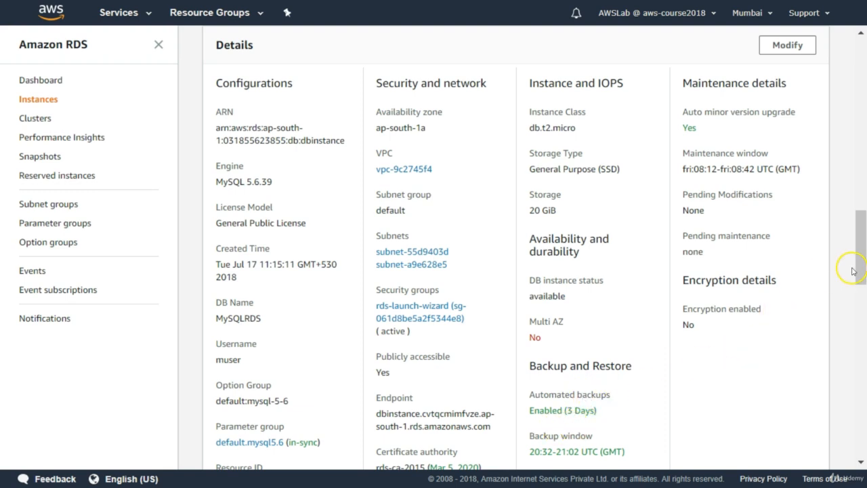
drag(861, 265, 861, 299)
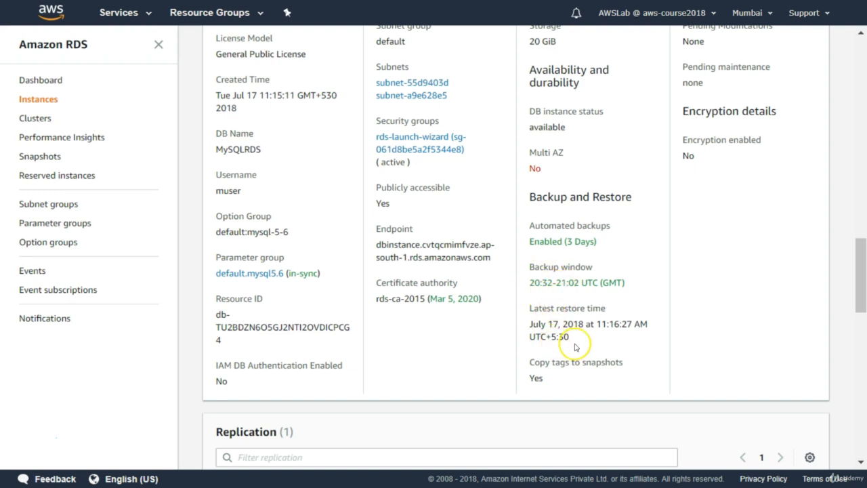
drag(855, 298, 858, 257)
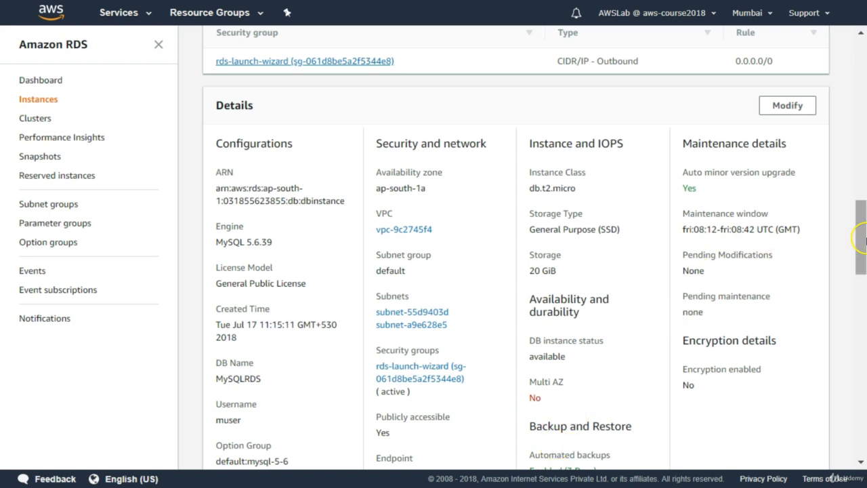
drag(864, 240, 859, 277)
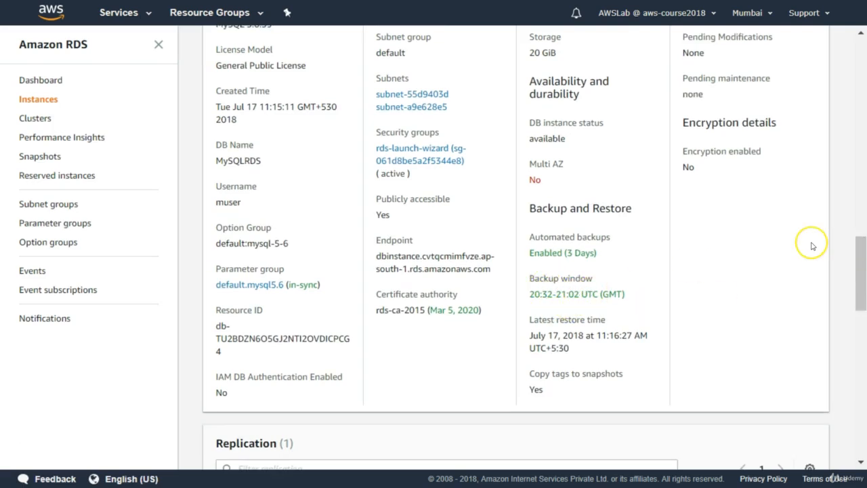
scroll(857, 260, up, 4)
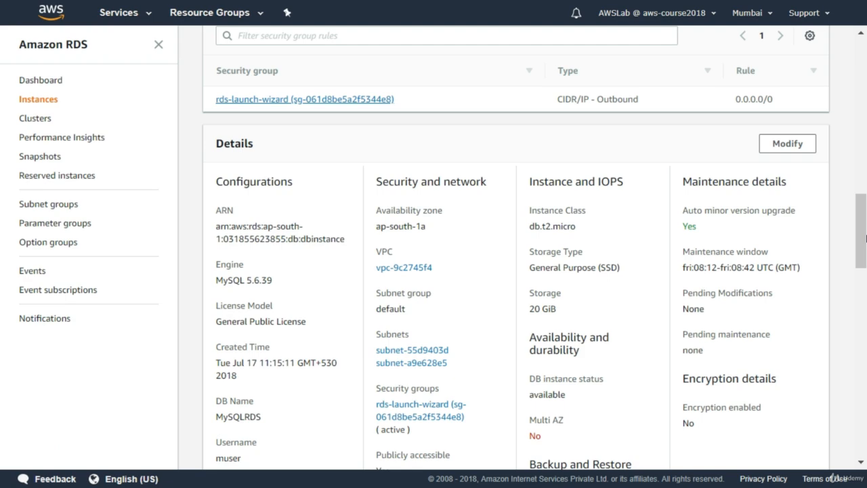
Step: Examine the DB instance's replication, CloudWatch alarms, snapshots, tags, logs and recent events
drag(862, 237, 859, 327)
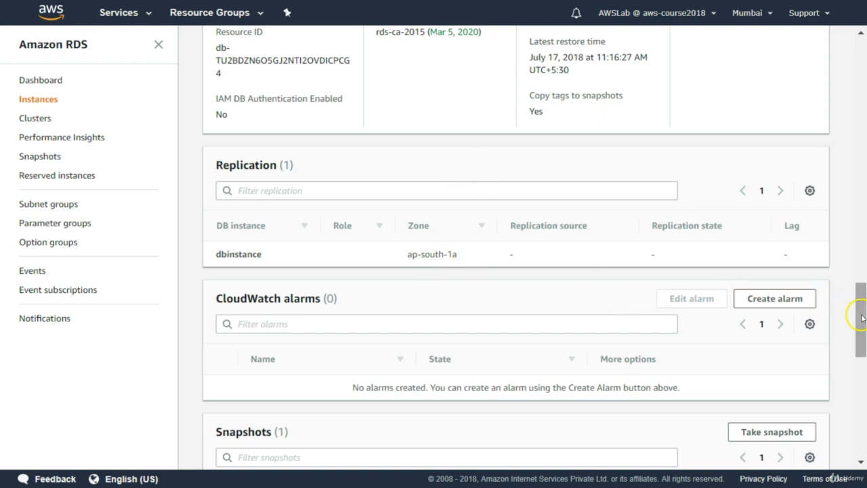
drag(860, 319, 862, 347)
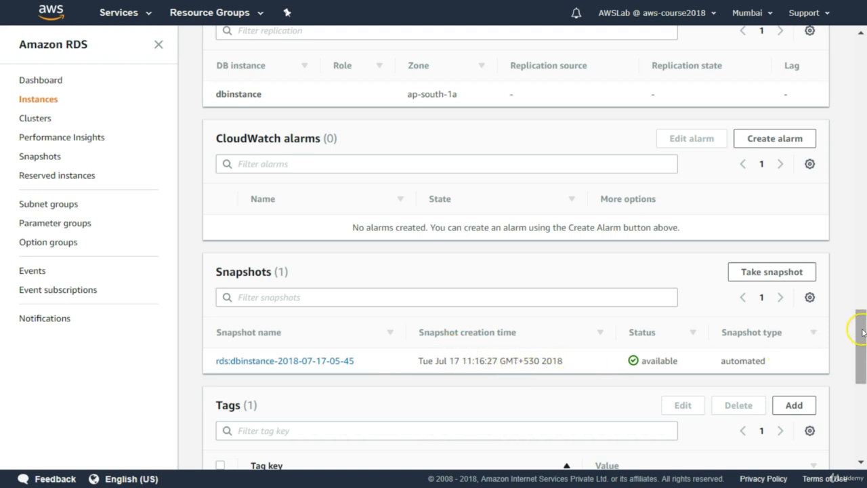
drag(862, 332, 855, 400)
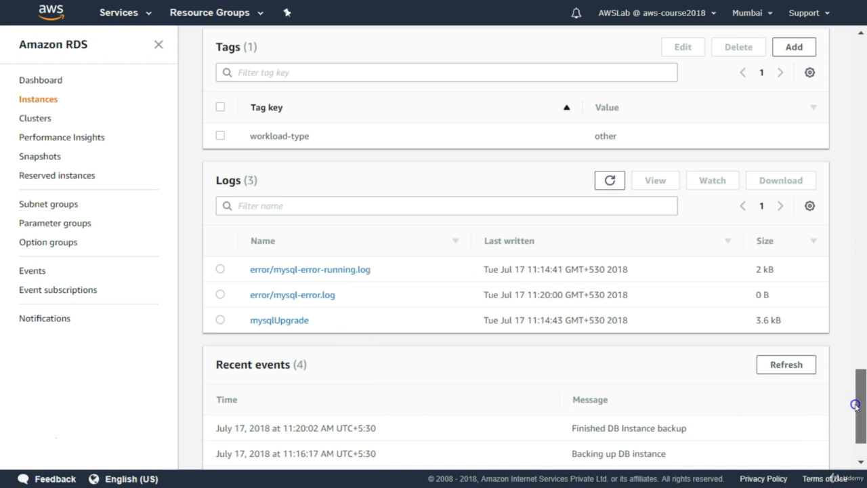
drag(856, 405, 857, 417)
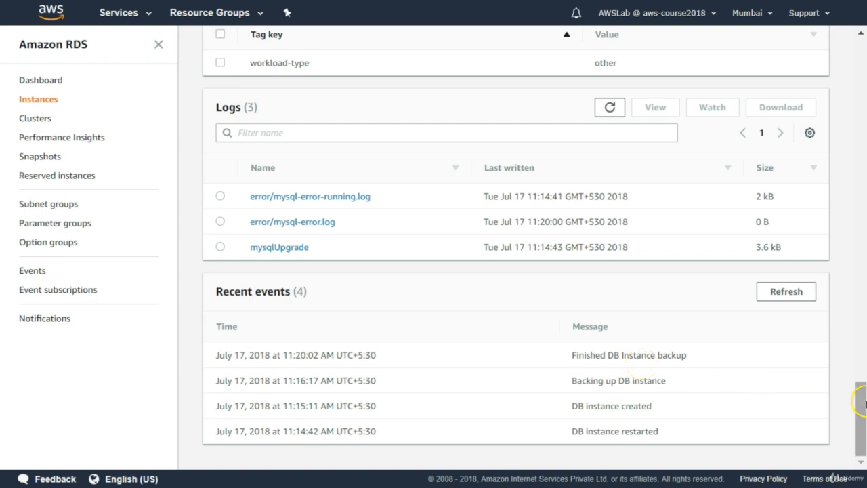
Step: Open the DB instance's rds-launch-wizard security group and examine its inbound and outbound rules
drag(861, 412, 851, 199)
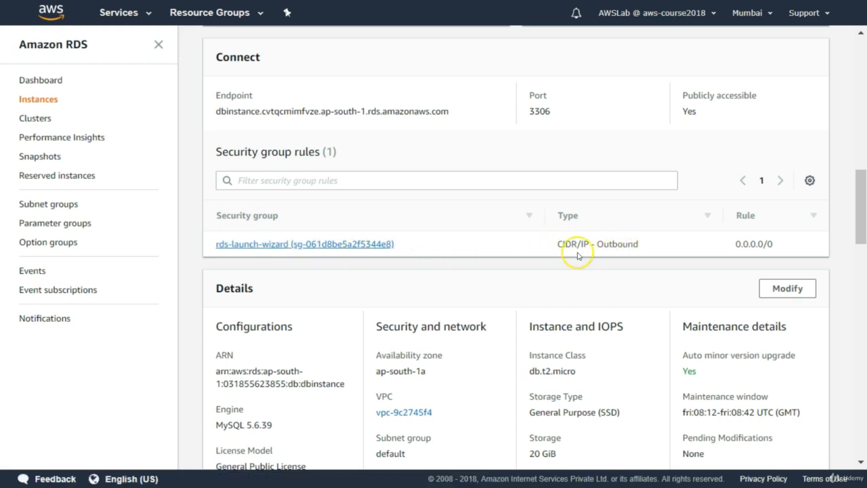
click(306, 245)
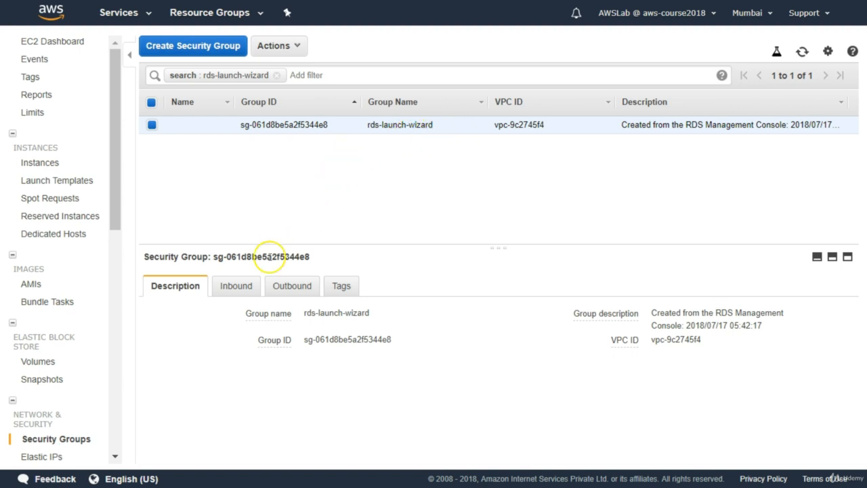
click(238, 288)
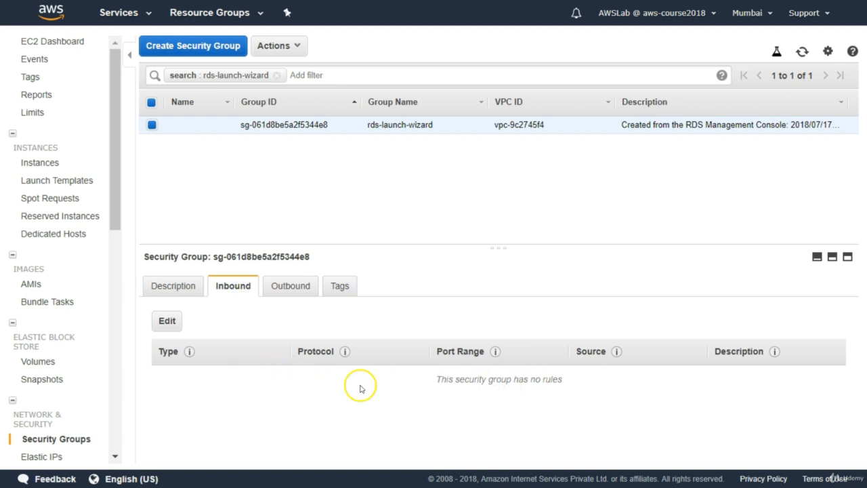
click(290, 288)
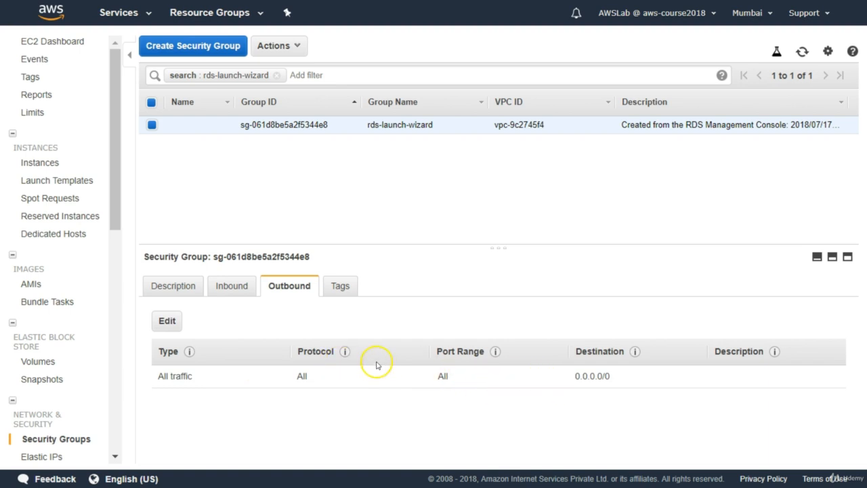
Step: Start editing the security group's inbound rules and set the new rule's type to MYSQL/Aurora
click(230, 286)
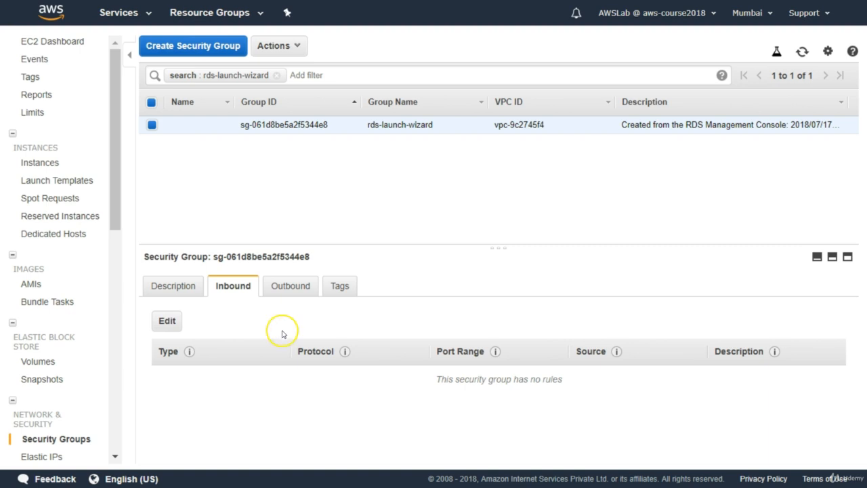
click(164, 324)
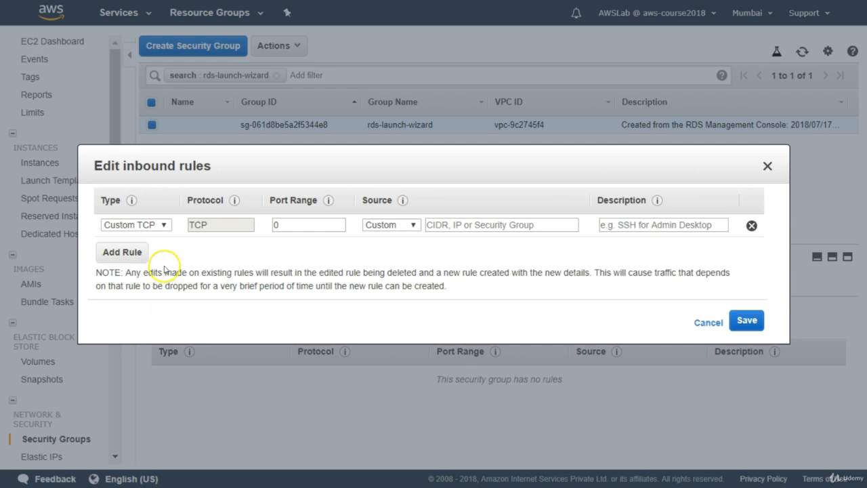
click(166, 225)
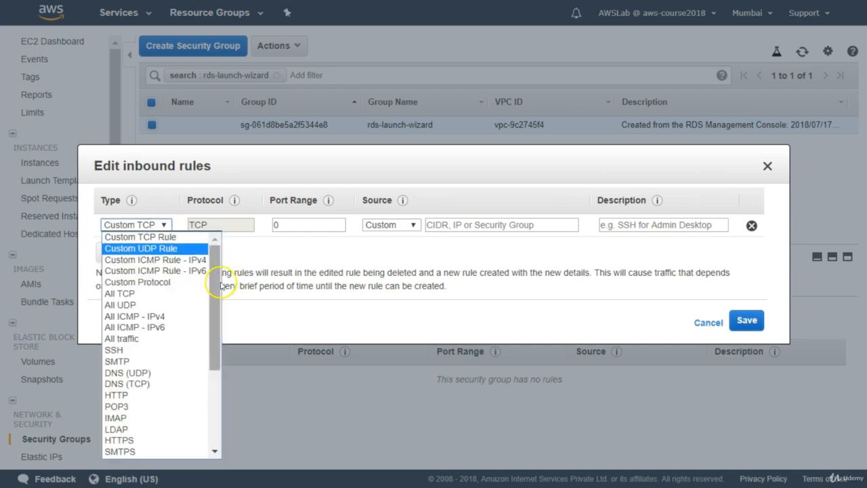
drag(216, 287, 212, 364)
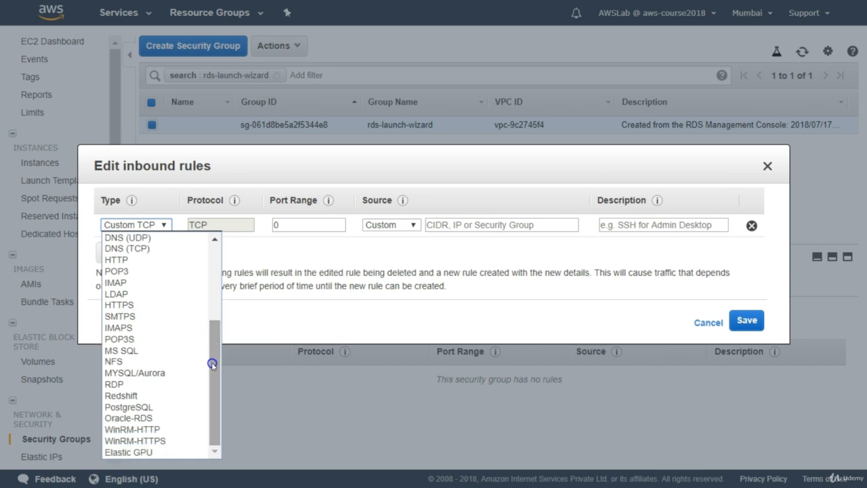
click(154, 372)
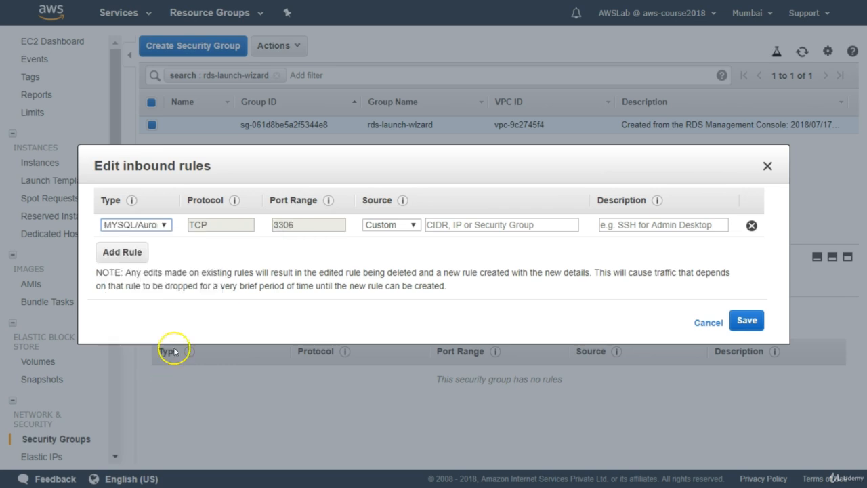
Step: Set the MYSQL/Aurora inbound rule's source to Anywhere and save the security group's rules
click(412, 225)
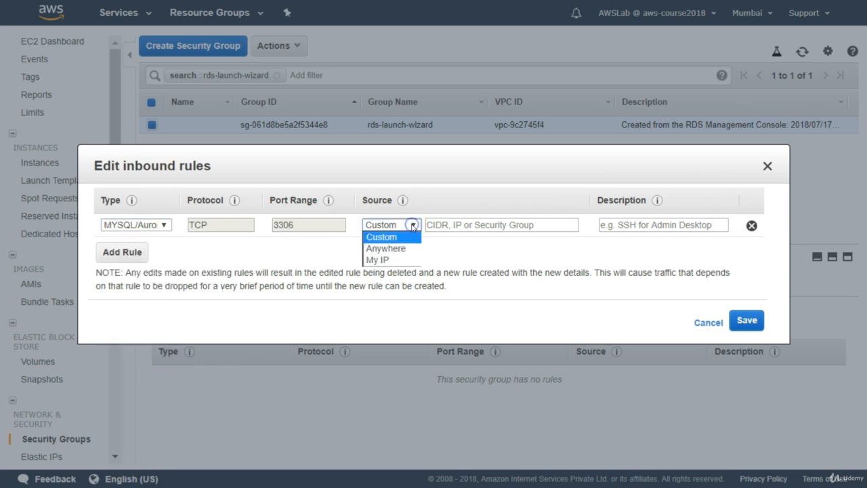
click(398, 262)
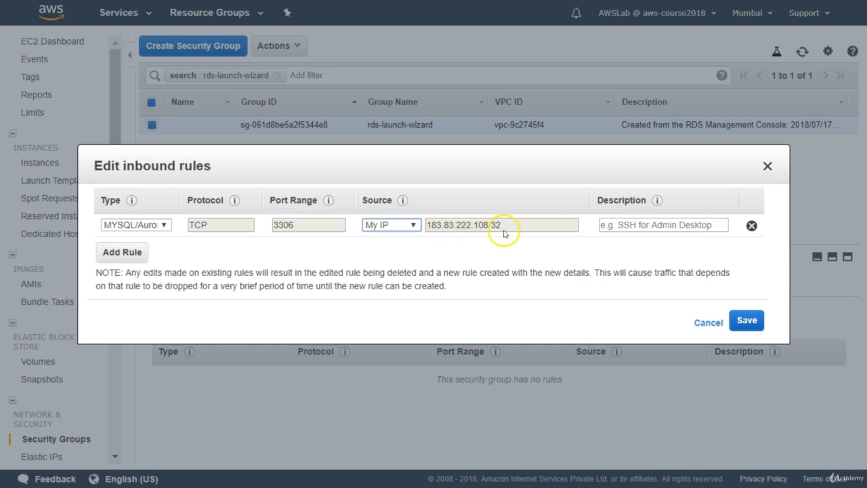
click(414, 229)
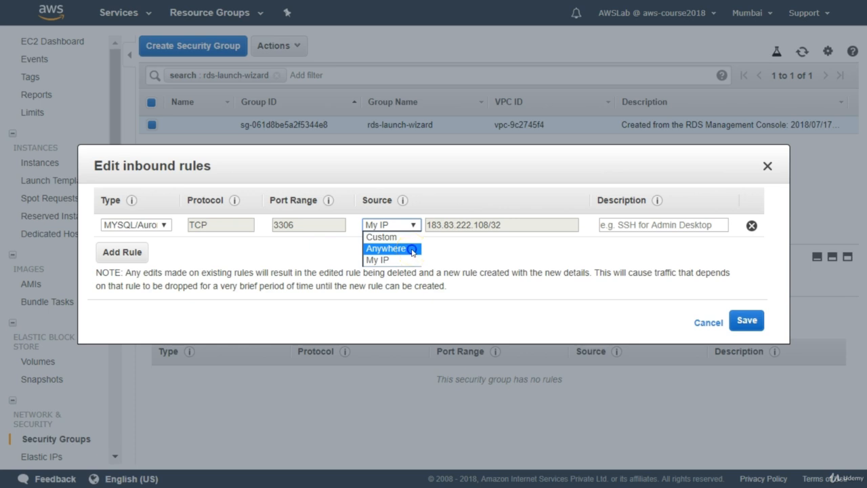
click(412, 250)
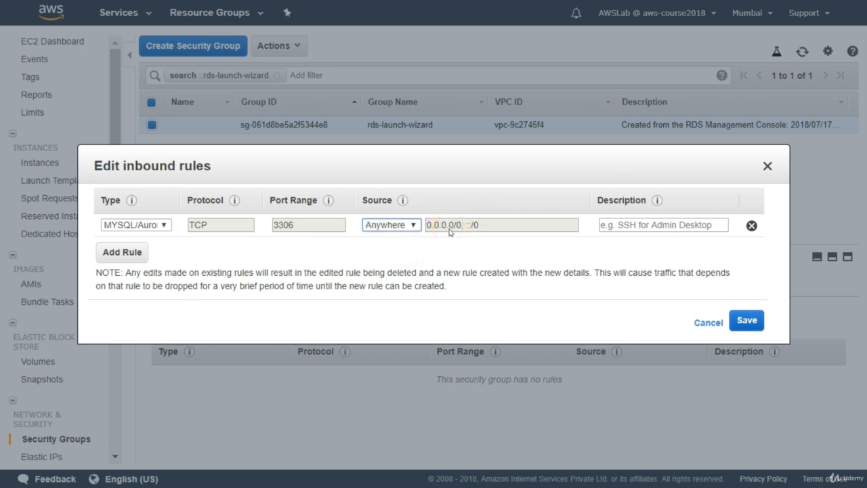
click(747, 321)
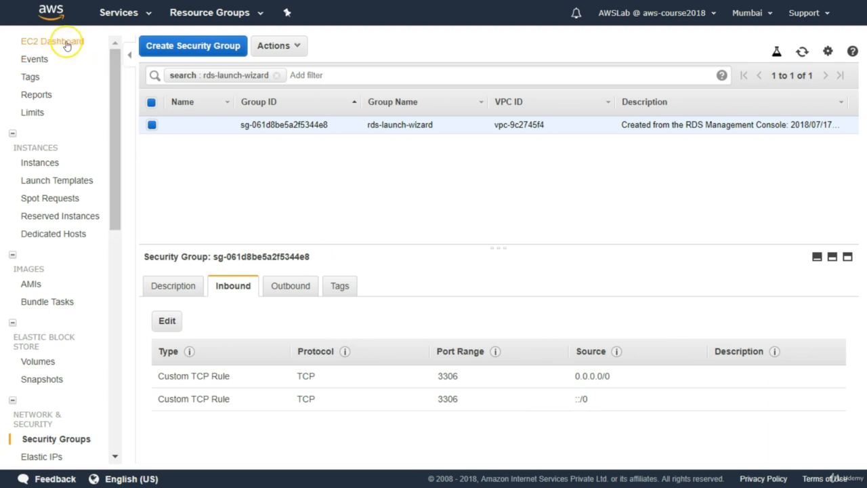
Step: Return to the RDS service and open the details of the DB instance dbinstance
click(119, 13)
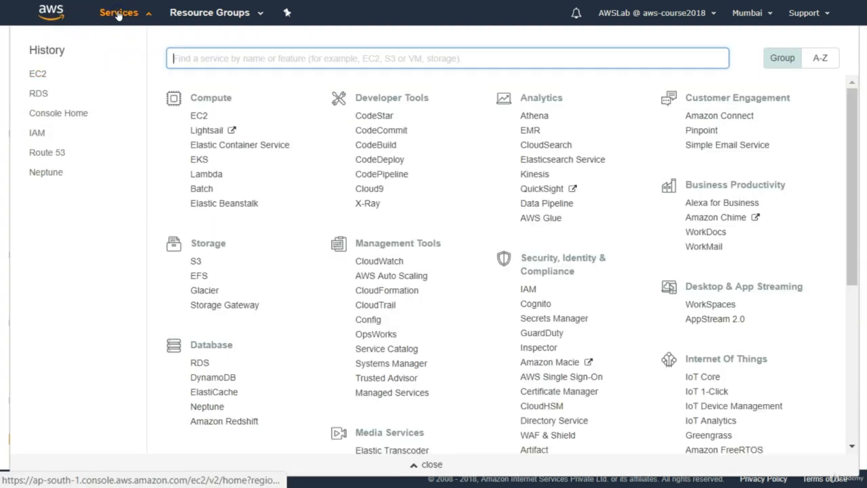
click(199, 364)
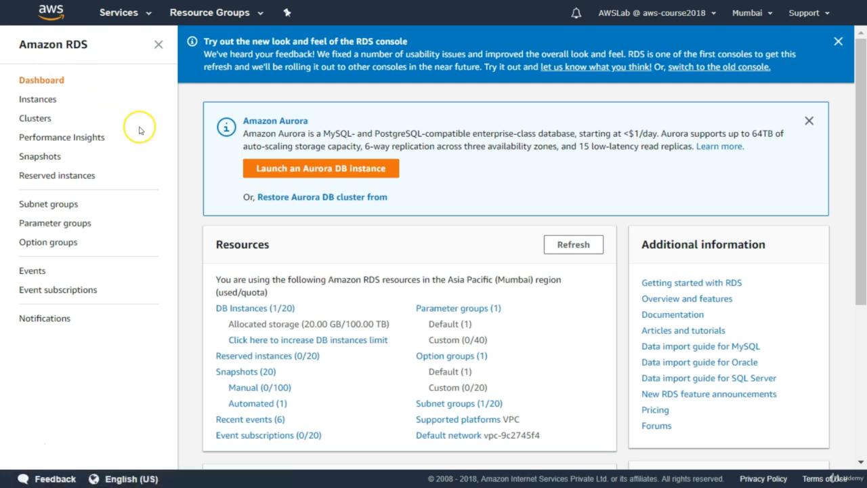
click(34, 99)
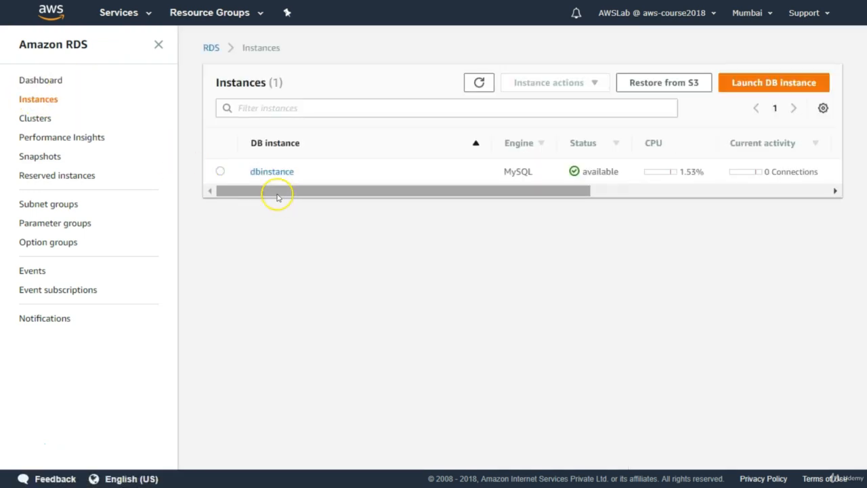
click(221, 172)
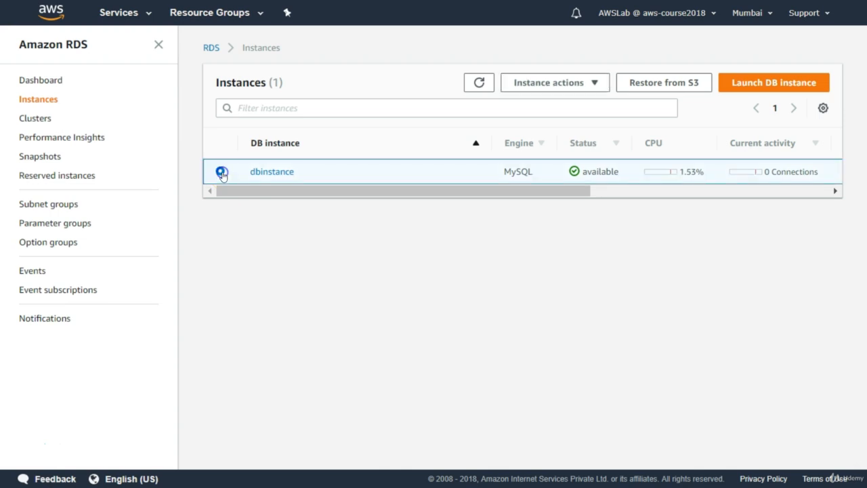
click(274, 172)
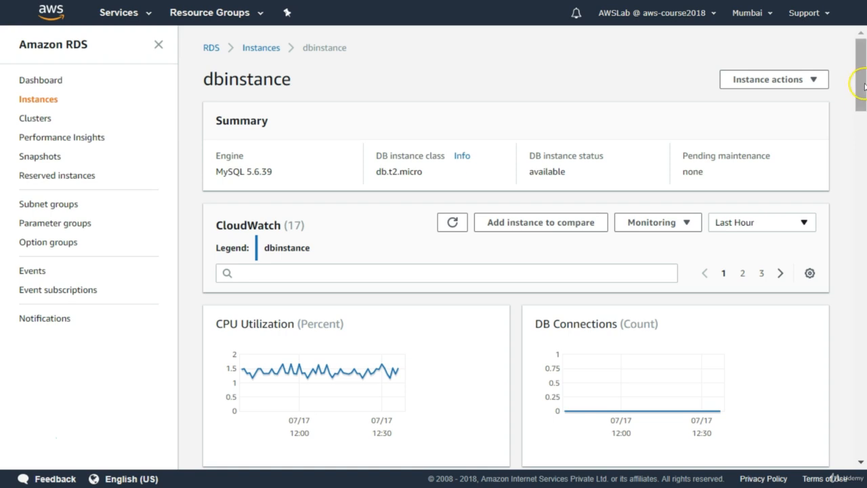
Step: Examine the inbound and outbound security group rules in the DB instance's connection details
drag(859, 82, 855, 202)
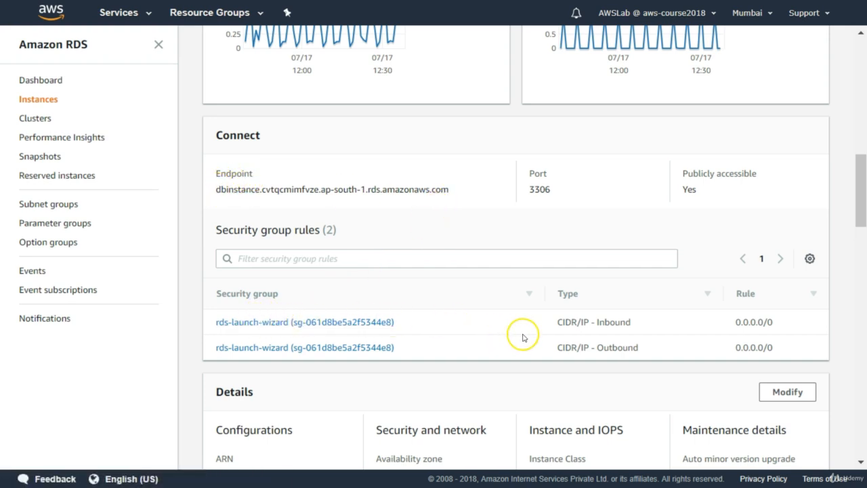
click(619, 349)
double_click(619, 348)
double_click(614, 322)
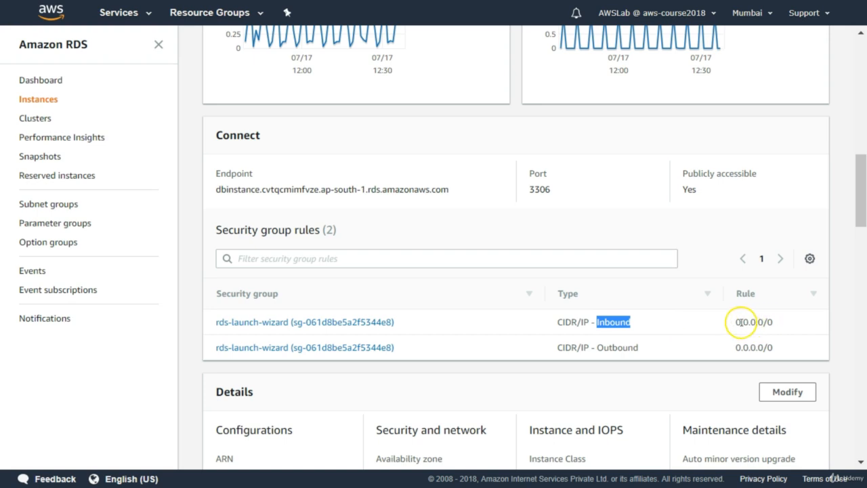
drag(736, 323, 773, 320)
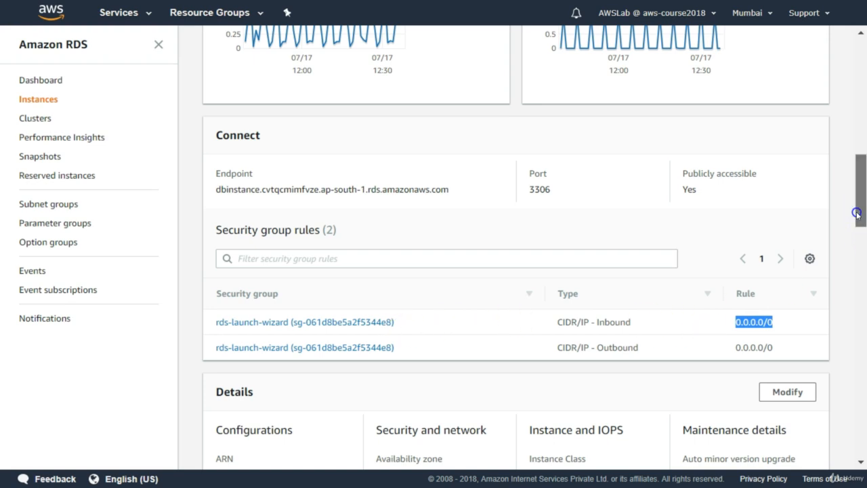
Step: Select the DB instance's full endpoint address in its connection details
scroll(858, 203, up, 1)
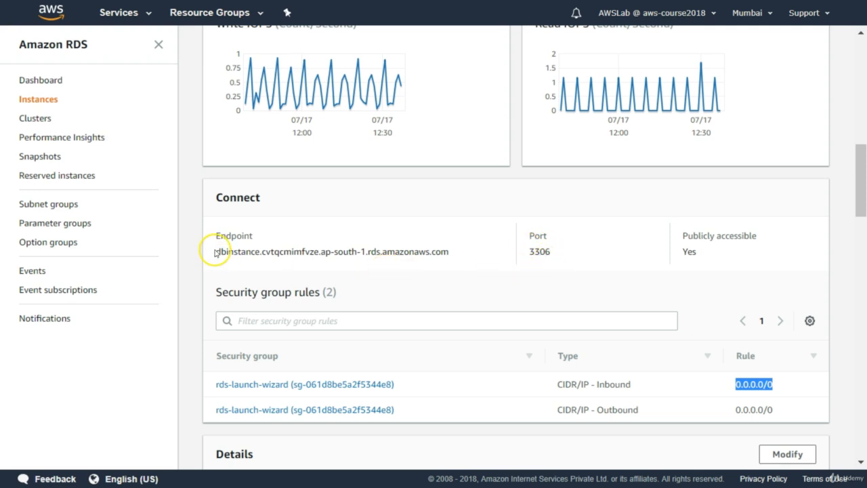
drag(216, 252, 464, 257)
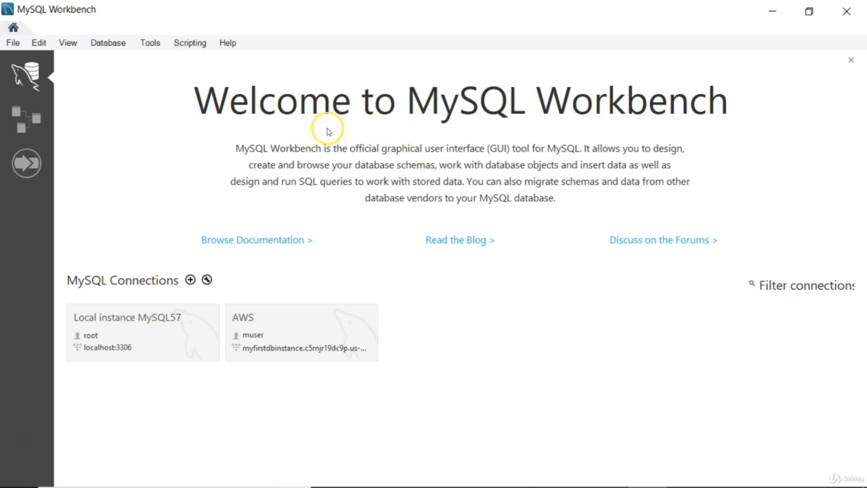
Step: Set up a database connection with hostname dbinstance.cvtqcmimfvze.ap-south-1.rds.amazonaws.com and username muser
click(117, 46)
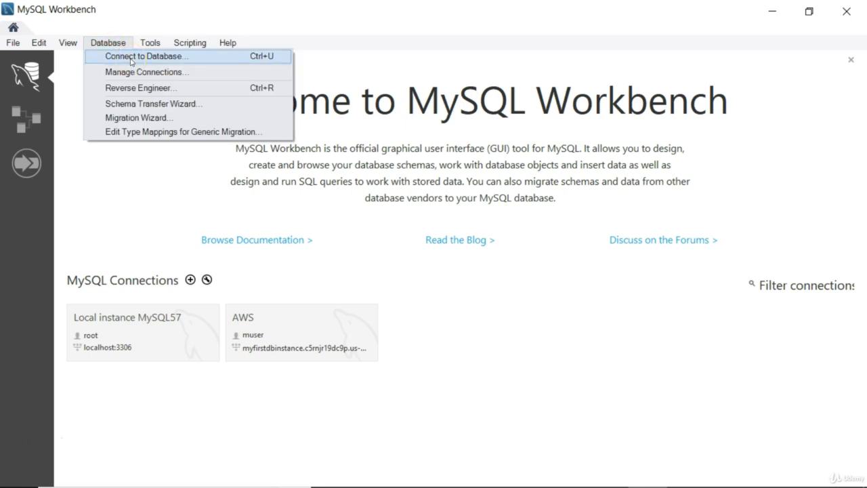
click(130, 59)
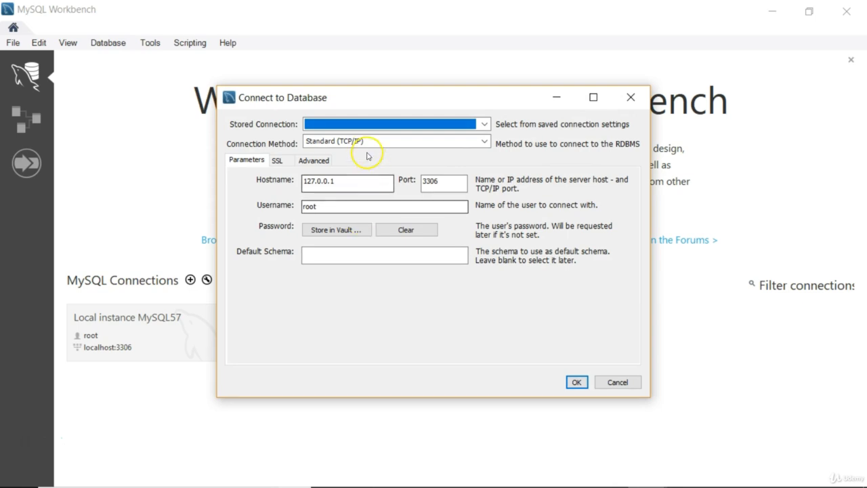
click(335, 183)
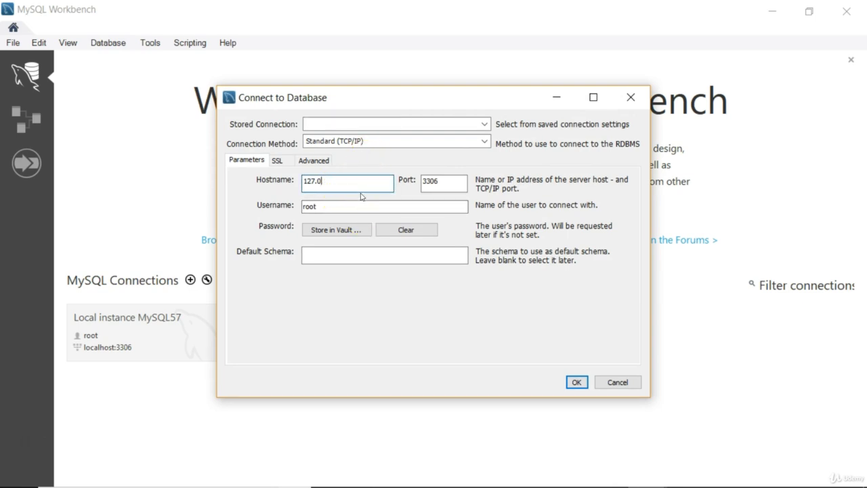
key(ctrl+v)
key(Home)
click(348, 197)
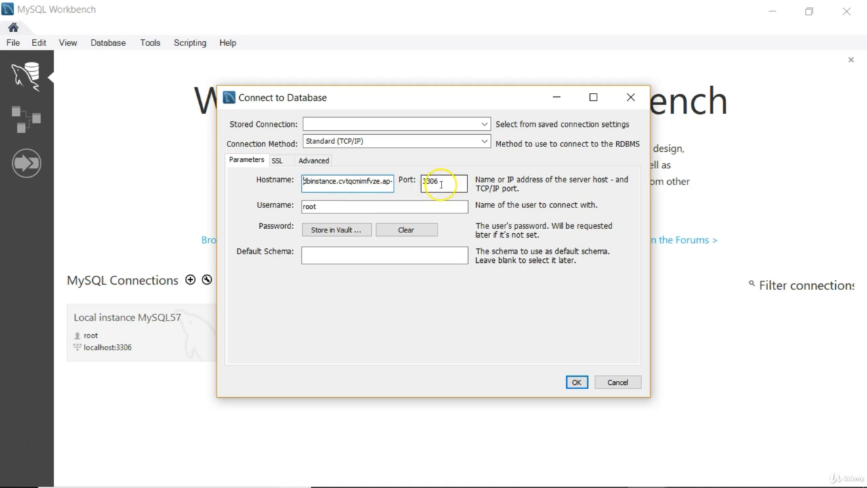
click(342, 208)
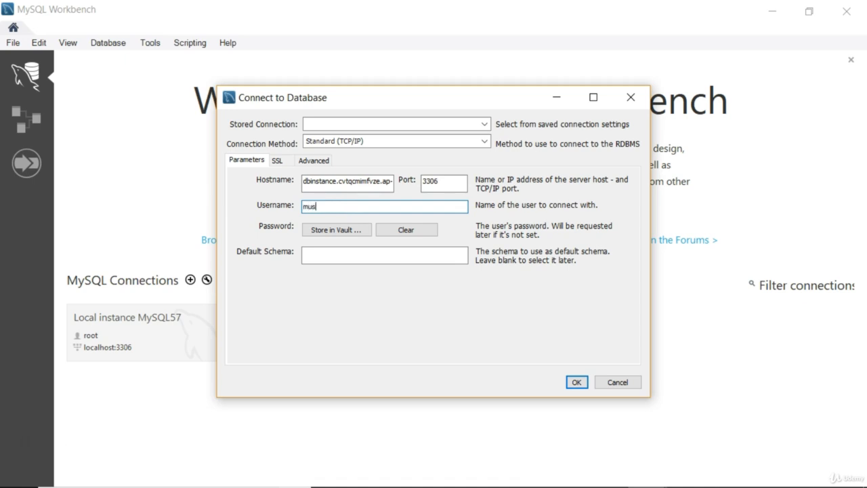
click(366, 256)
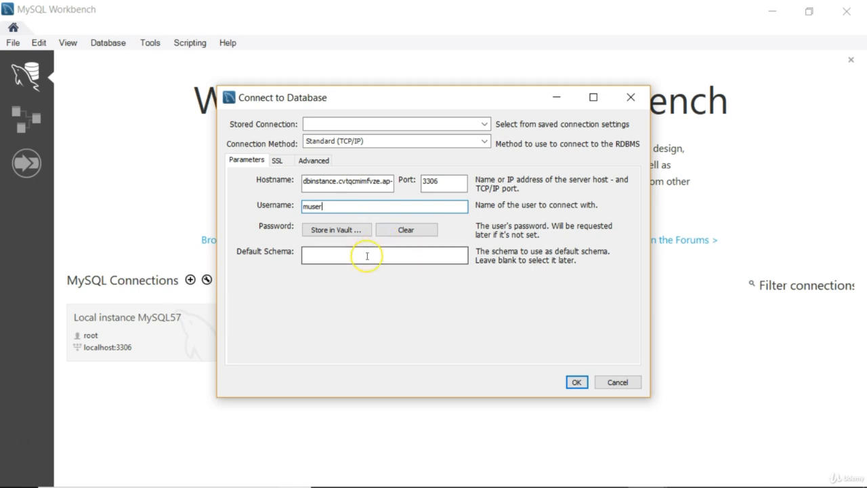
Step: Store the account password in the vault for this connection and connect to the DB instance
click(352, 230)
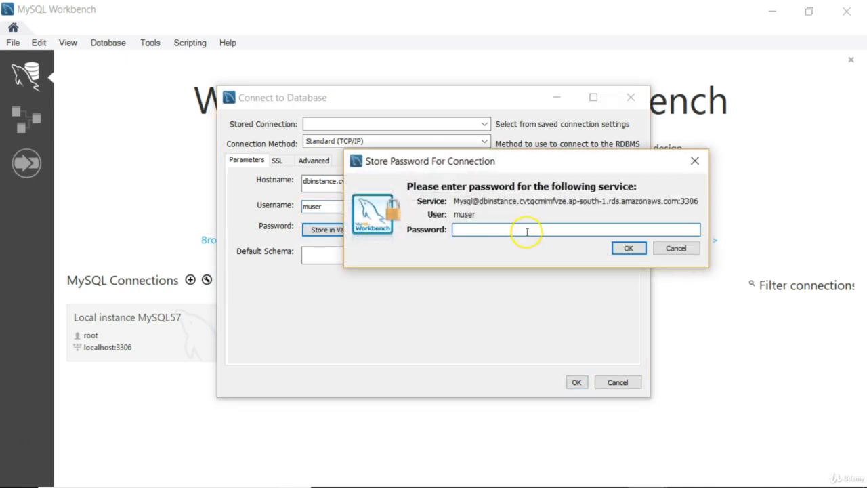
click(506, 231)
key(Return)
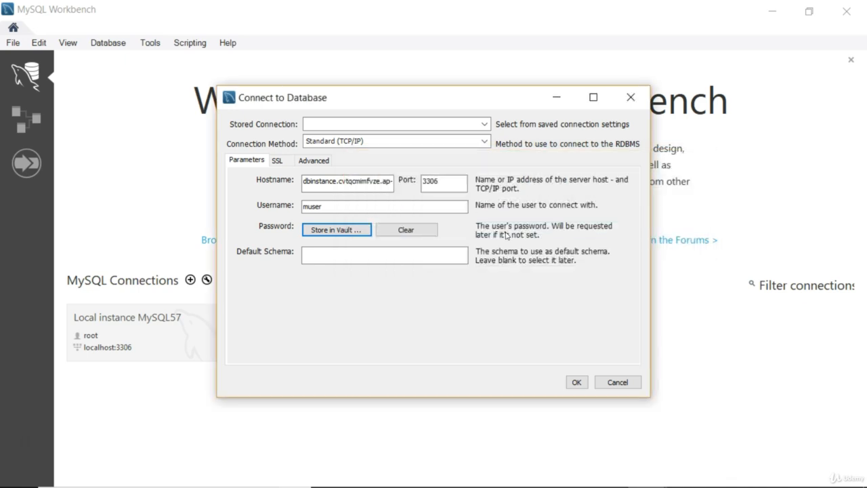
click(577, 382)
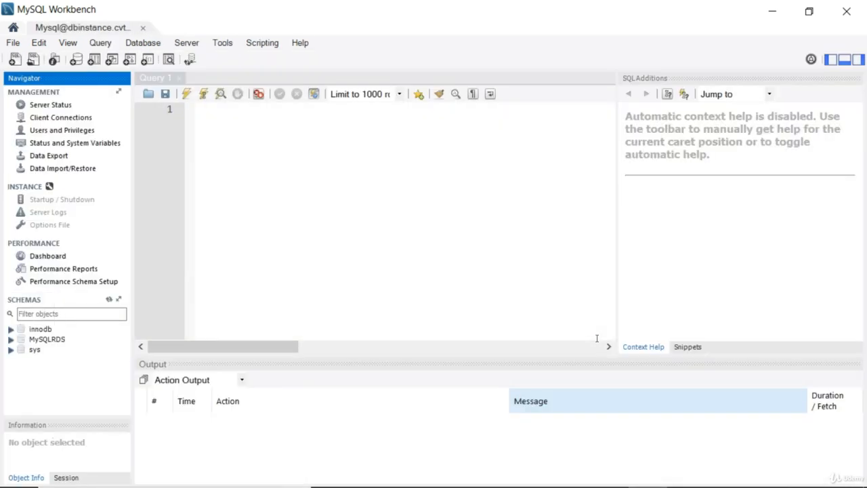
click(475, 247)
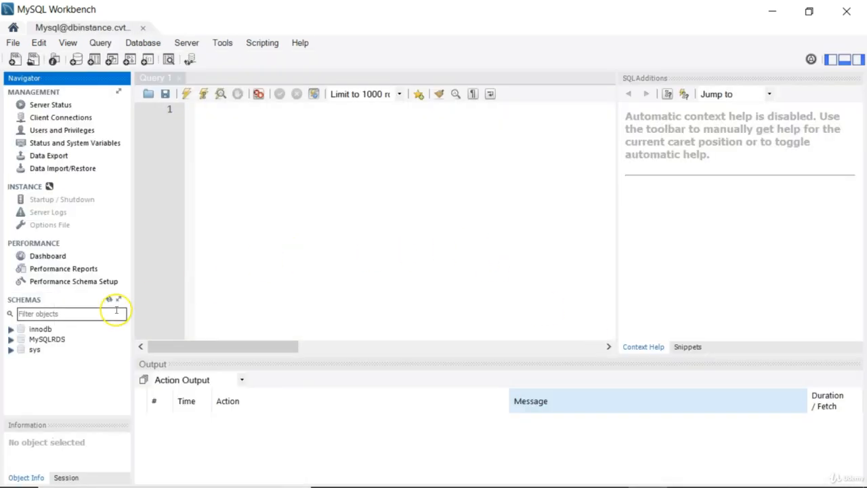
Step: Expand the MySQLRDS schema and look through its Tables, Views, Stored Procedures and Functions entries
double_click(61, 345)
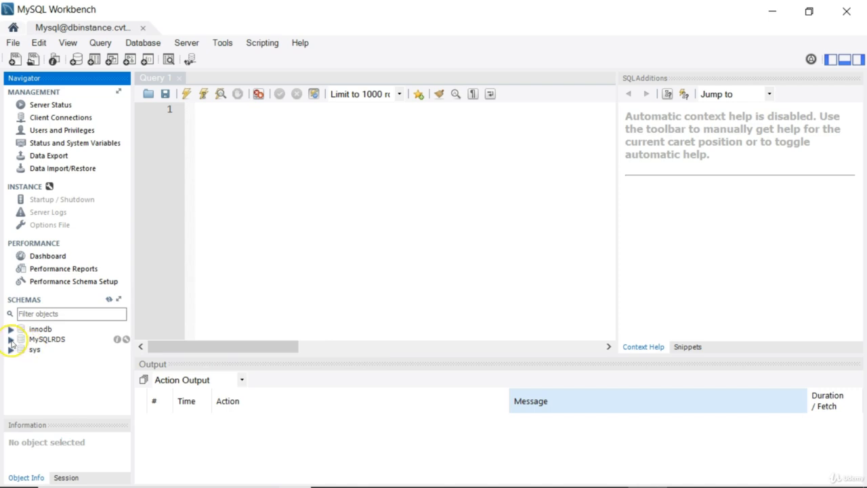
click(10, 340)
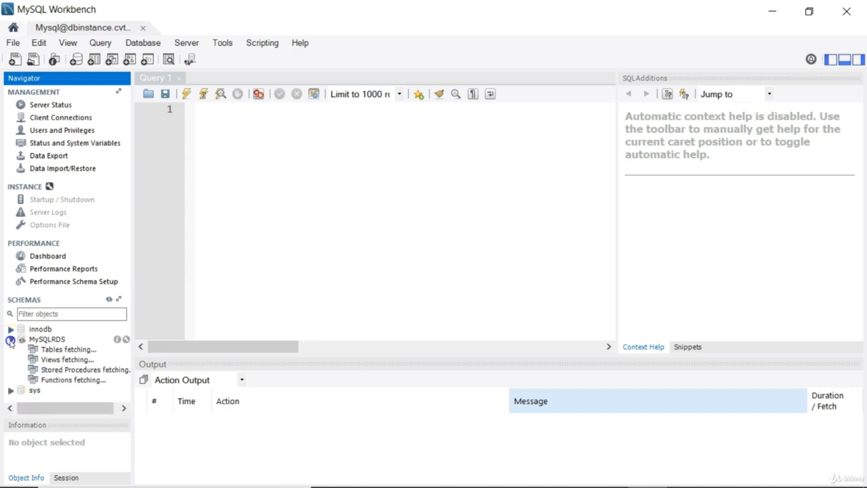
click(51, 339)
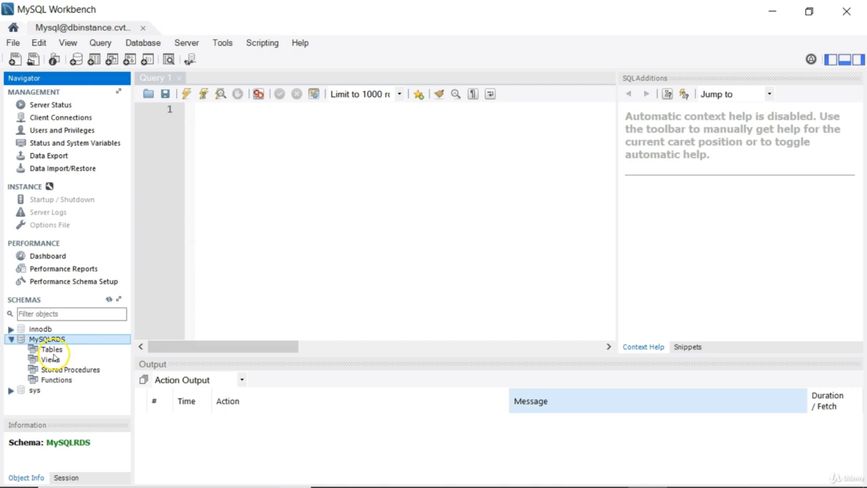
click(52, 349)
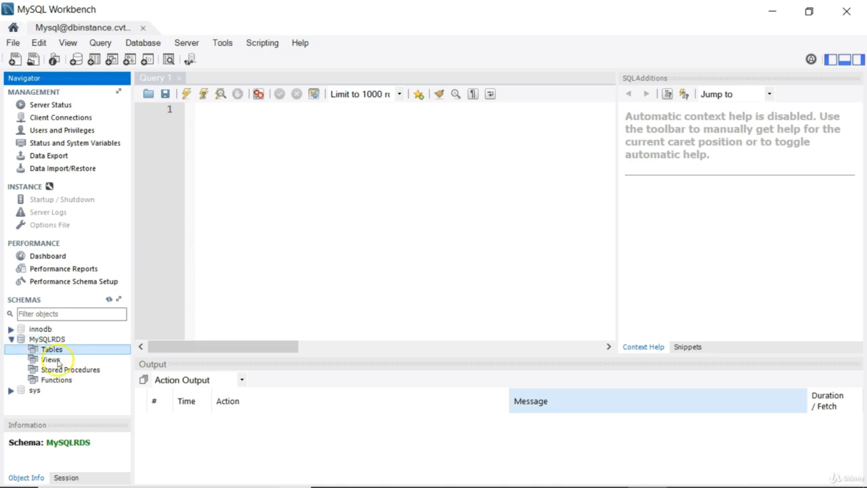
click(54, 360)
click(61, 370)
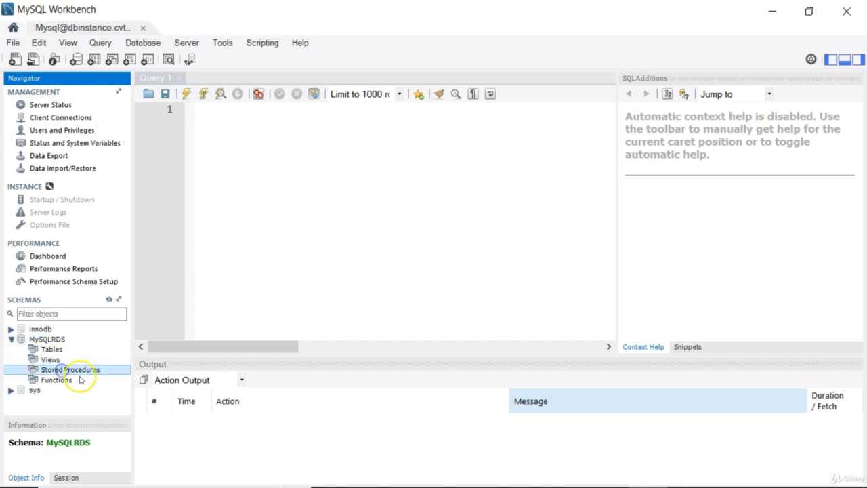
click(116, 380)
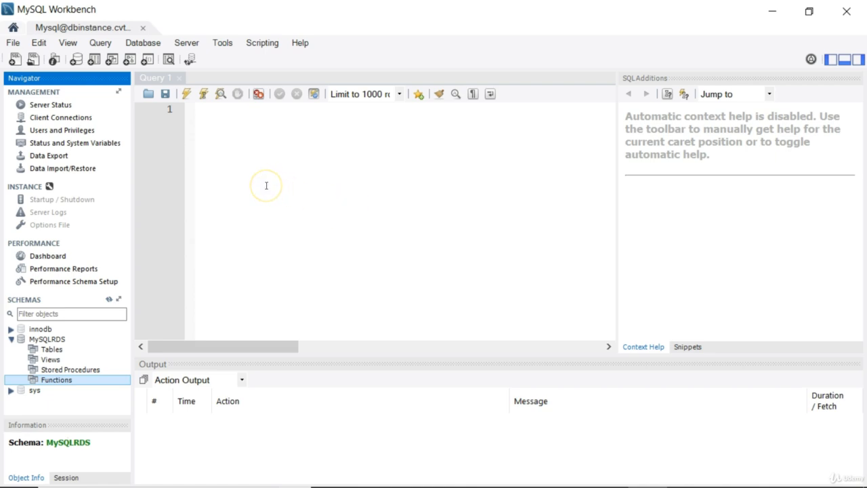
click(244, 187)
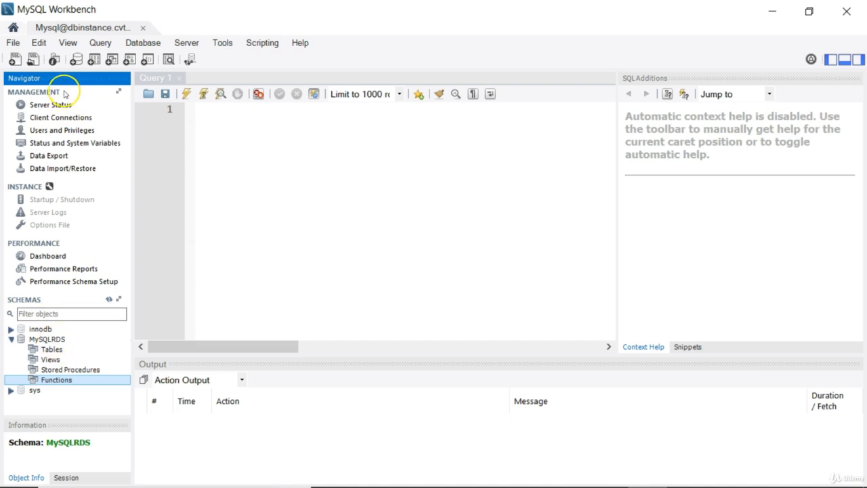
Step: Switch to the AWS console in Chrome and reopen the details of dbinstance from the RDS instances list
mouse_move(437, 482)
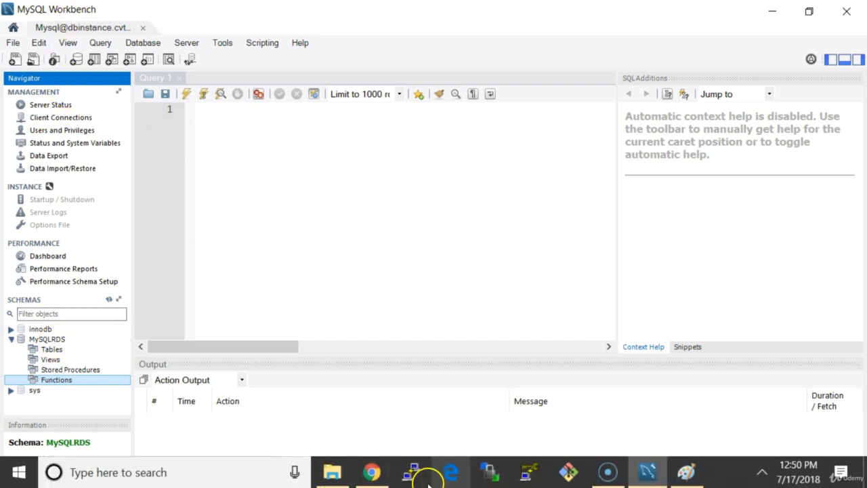
click(374, 475)
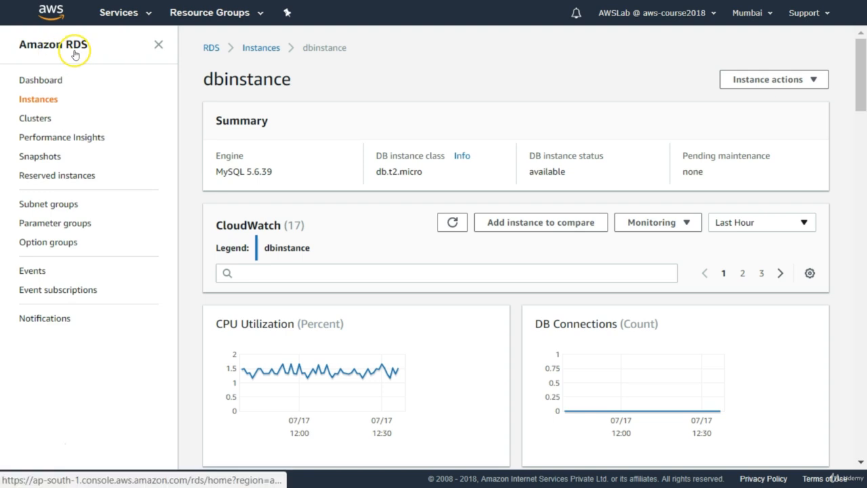
click(50, 105)
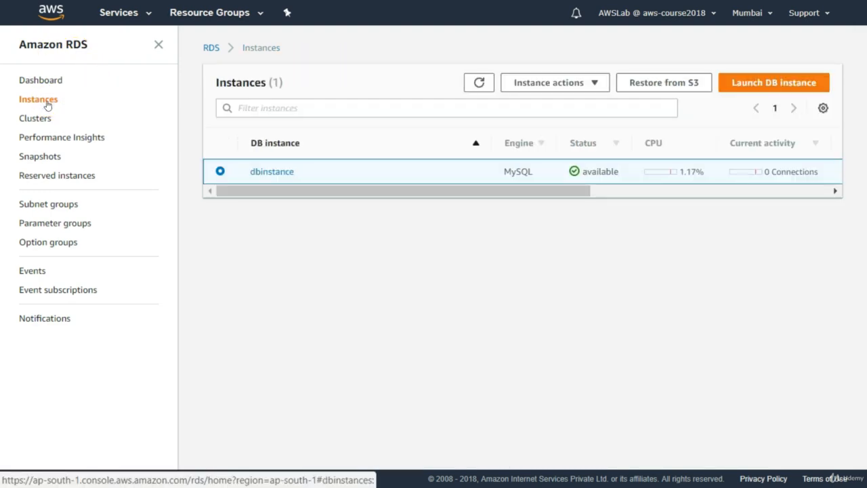
click(264, 174)
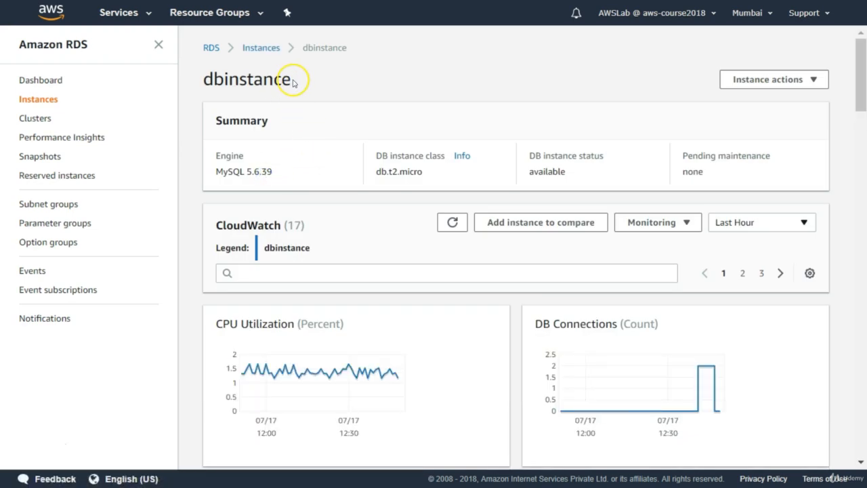
drag(291, 80, 201, 80)
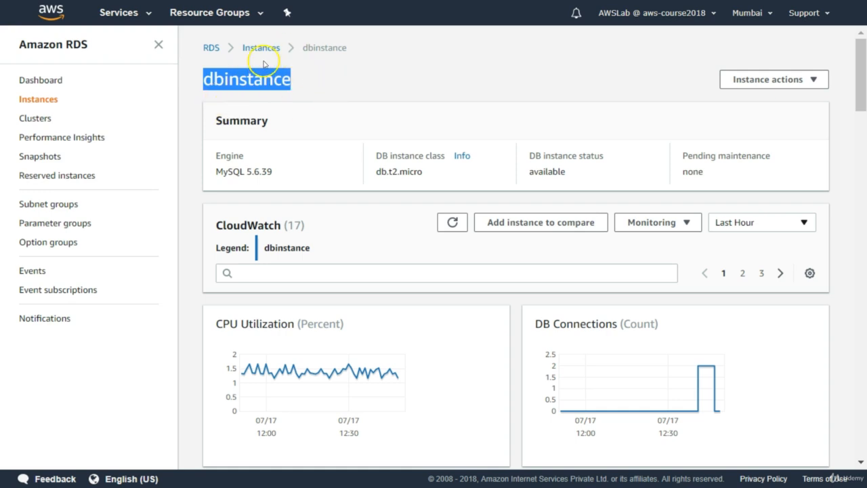
click(316, 75)
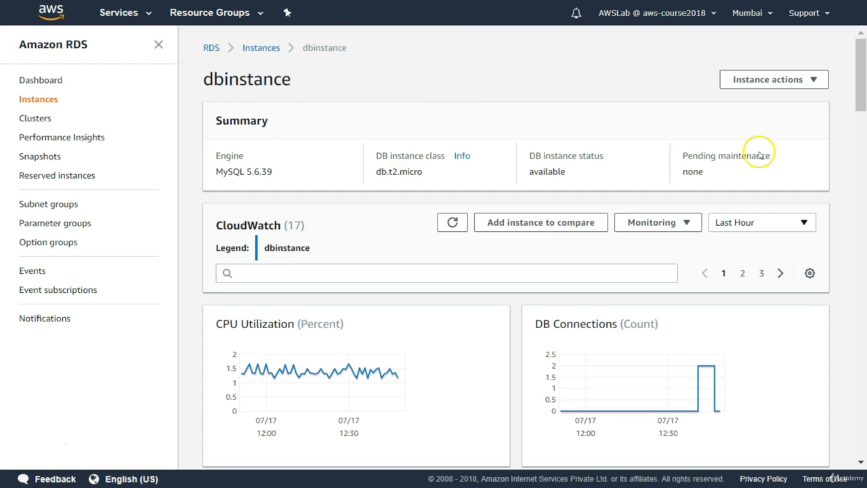
Step: Highlight the DB name in the instance details, and select the matching MySQLRDS schema in MySQL Workbench
drag(858, 94, 846, 281)
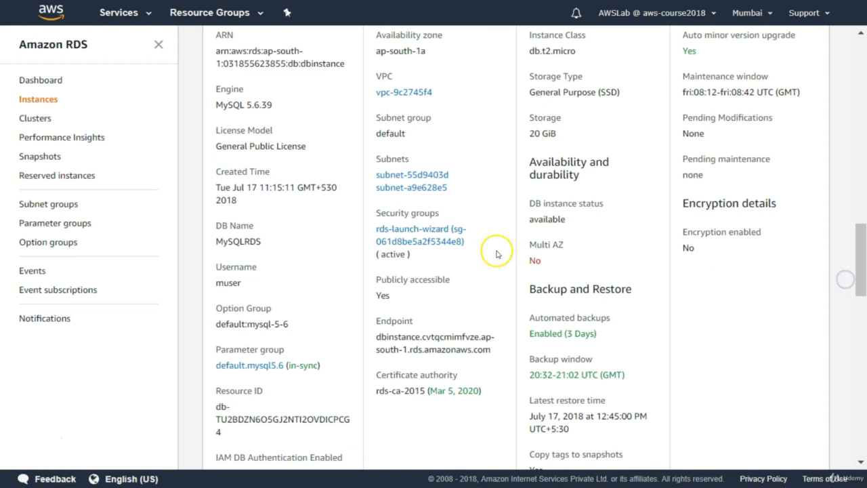
drag(260, 241, 215, 242)
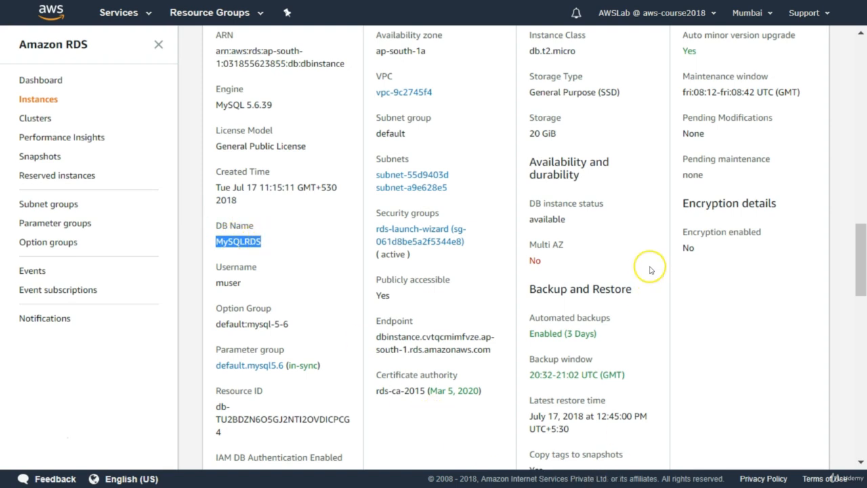
key(alt+Tab)
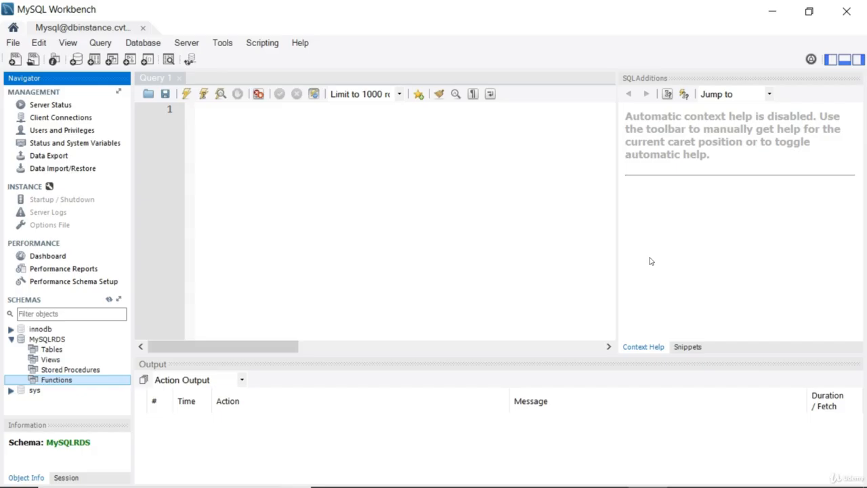
click(54, 340)
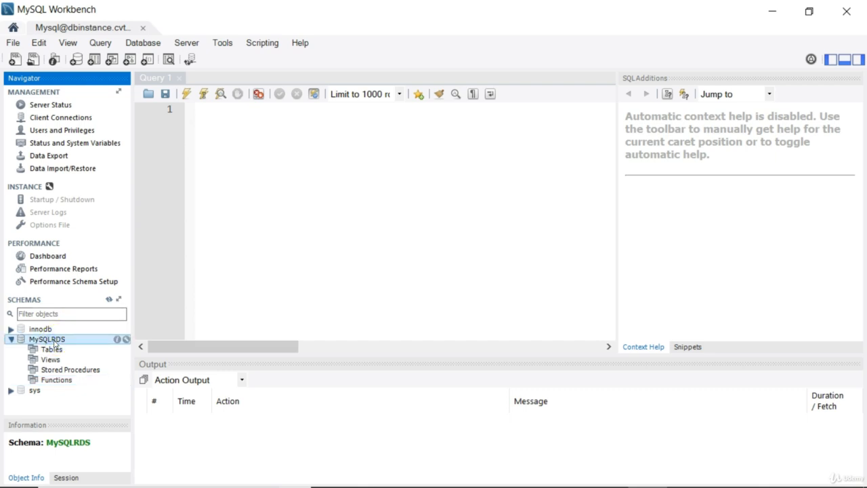